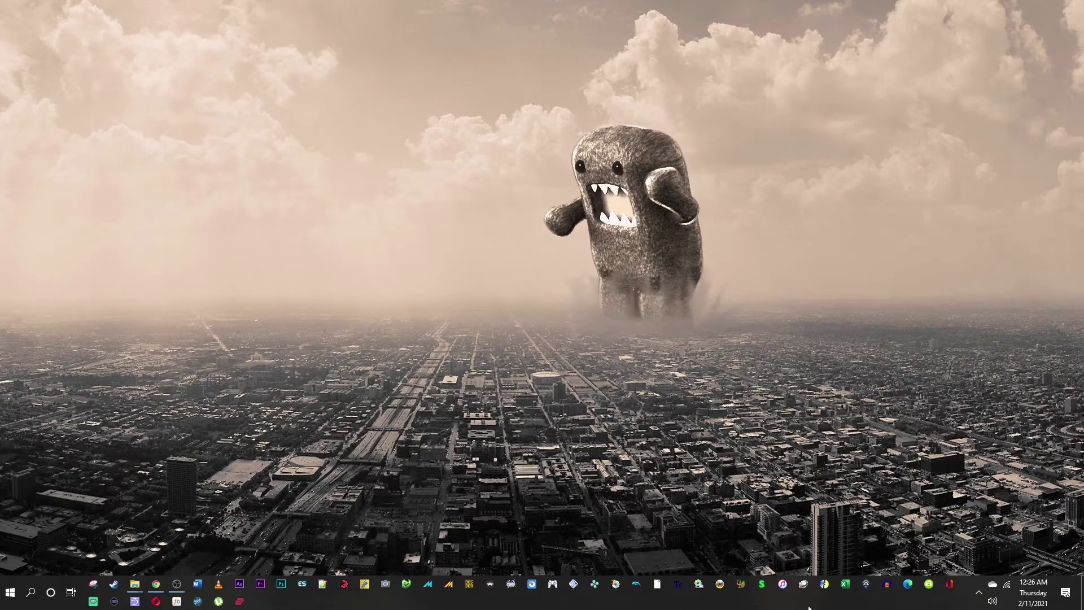
- Switch to Chrome, download Infinity 2.0 from the Infinity page as infinity-2.0.3 into the Downloads folder, and minimise the browser
click(156, 585)
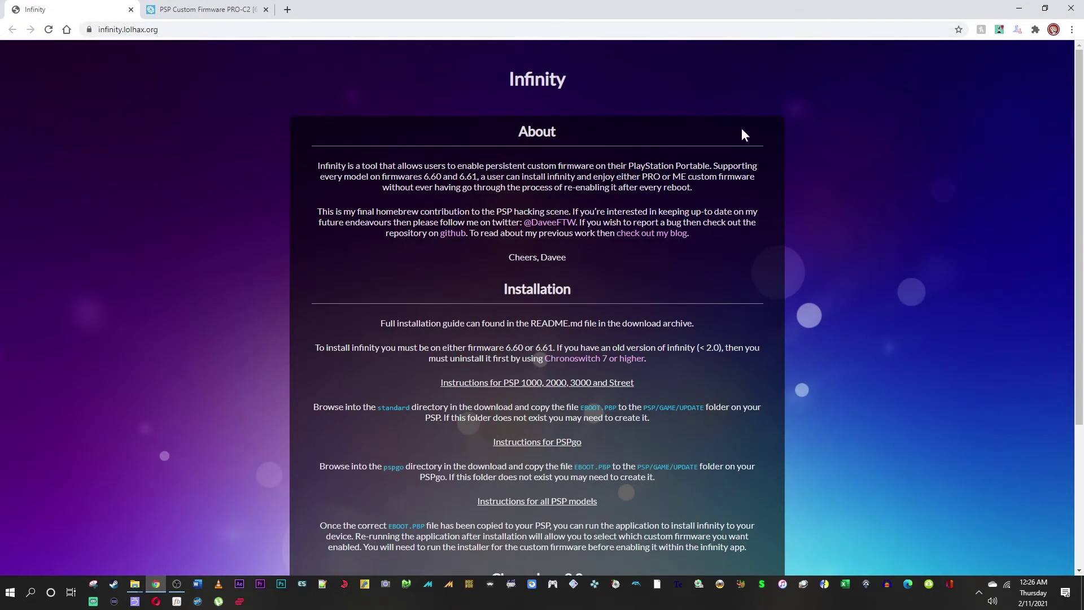
scroll(825, 183, down, 3)
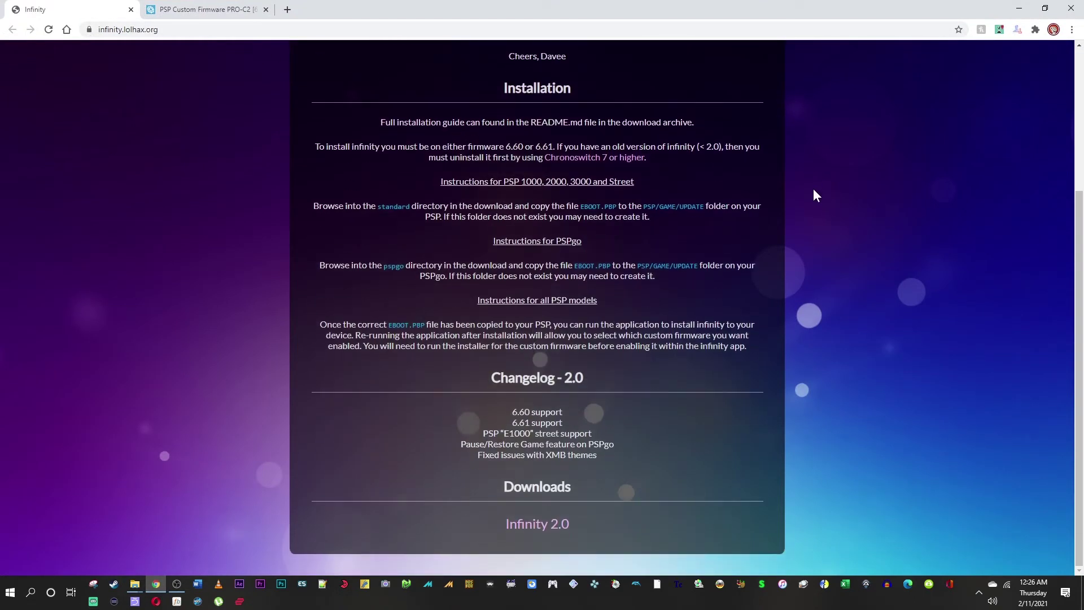
click(535, 525)
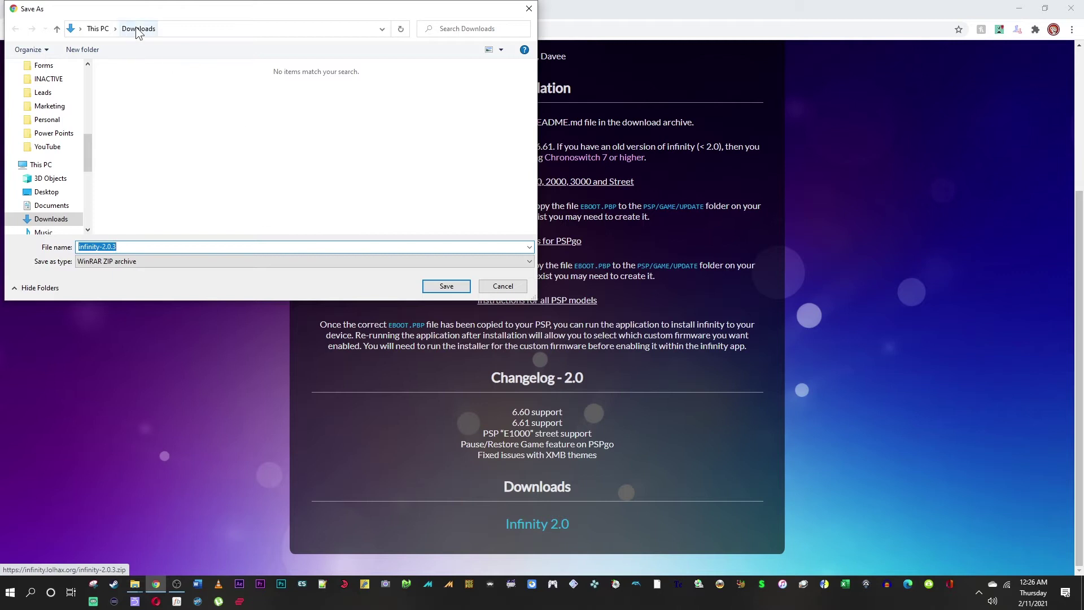
click(446, 286)
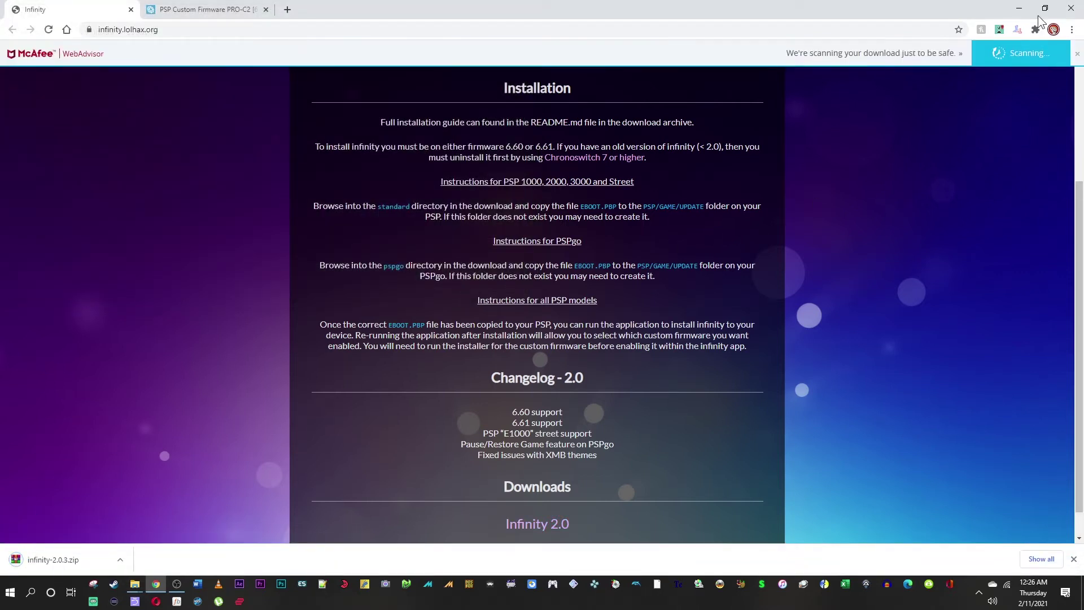
click(1020, 8)
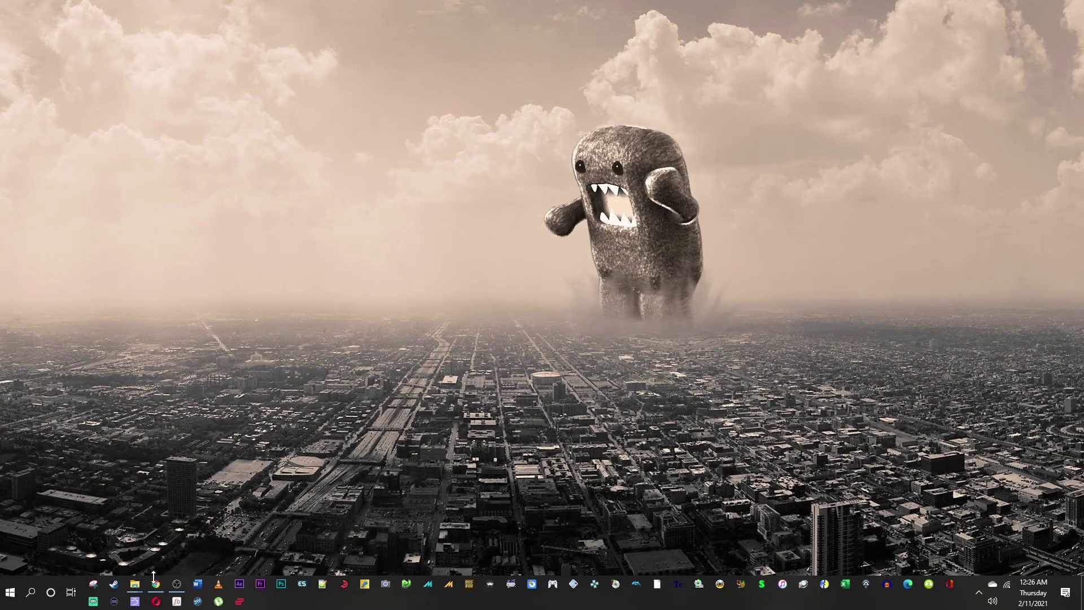
- Extract the infinity-2.0.3 archive inside the Downloads folder and delete the original archive
mouse_move(136, 591)
click(105, 550)
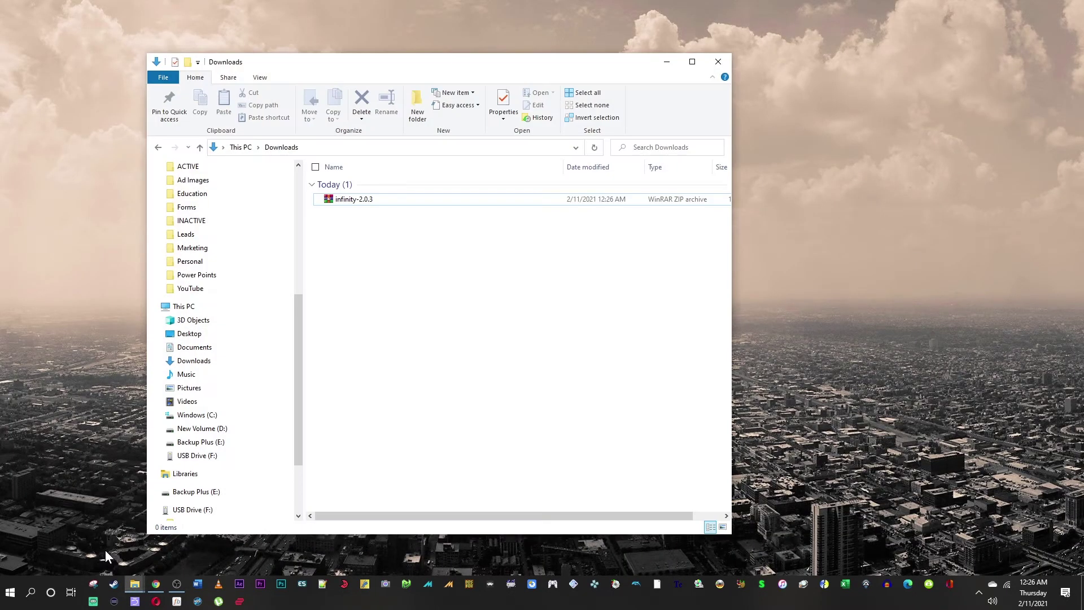
right_click(378, 200)
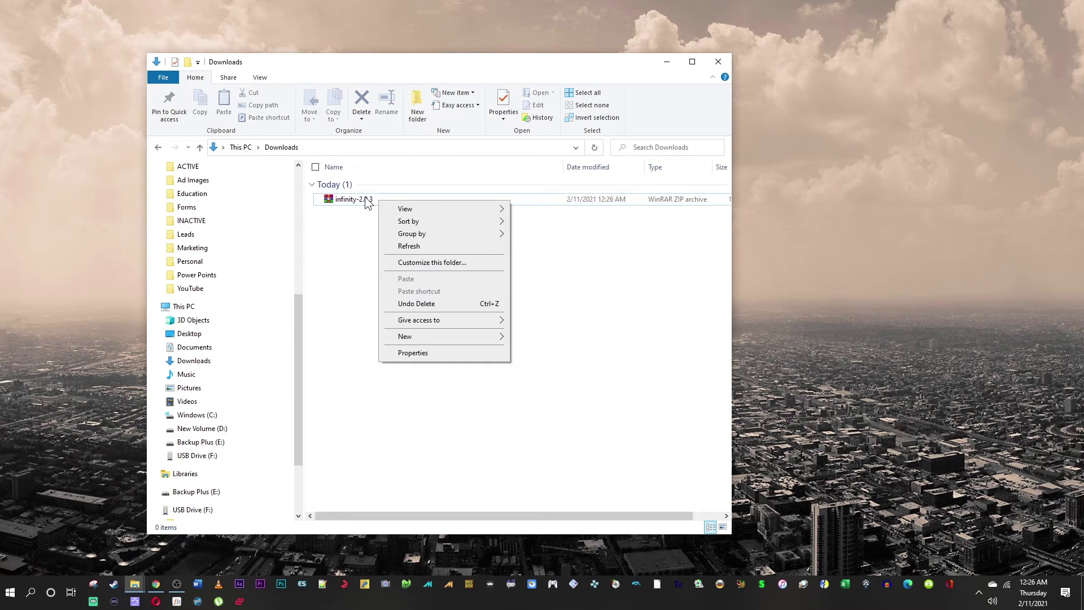
right_click(366, 199)
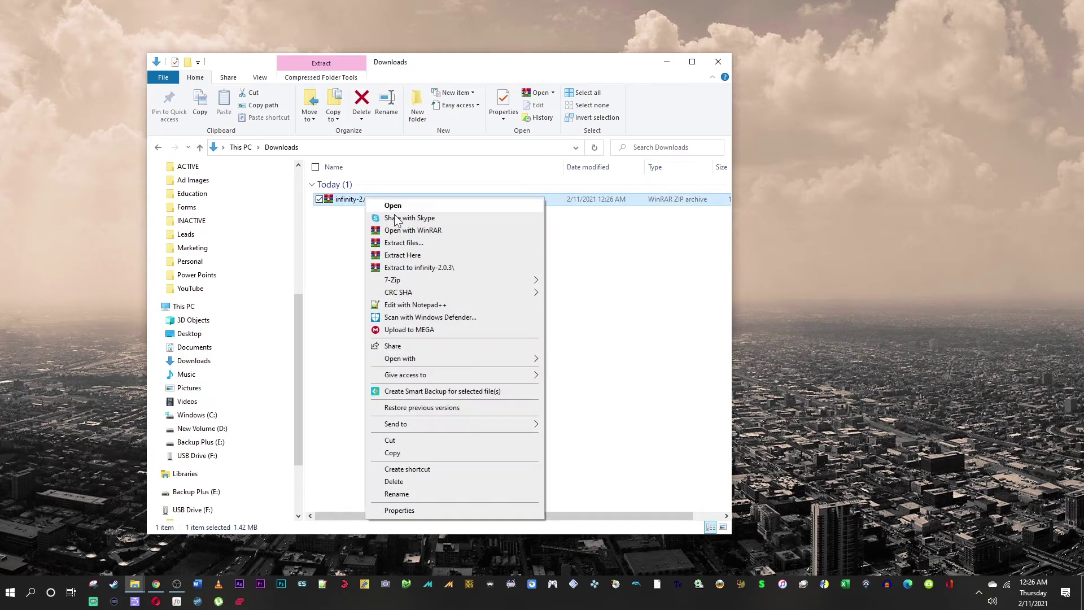
click(409, 256)
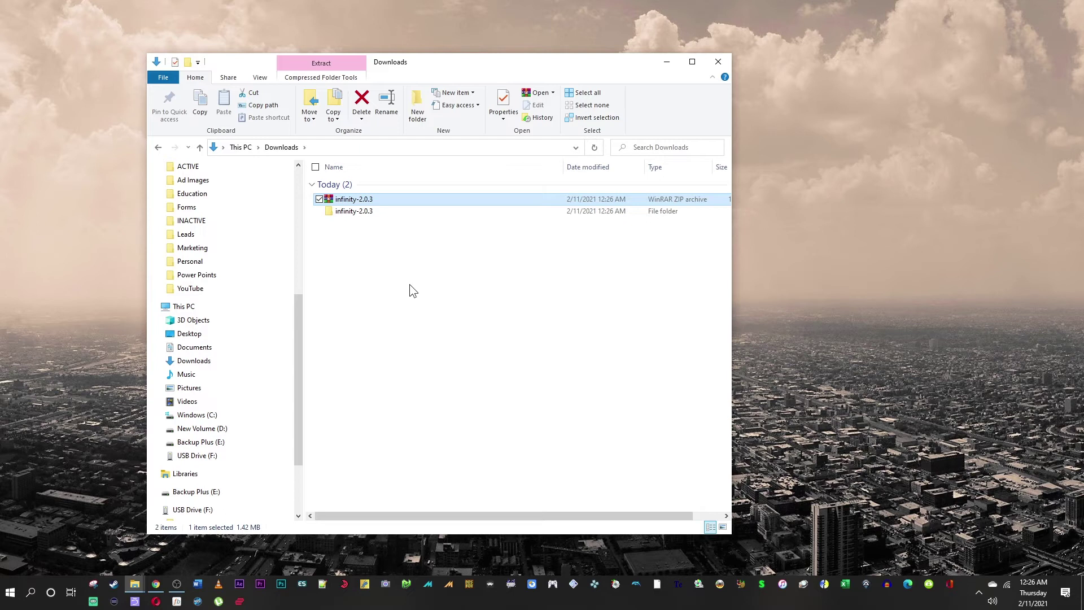
key(Delete)
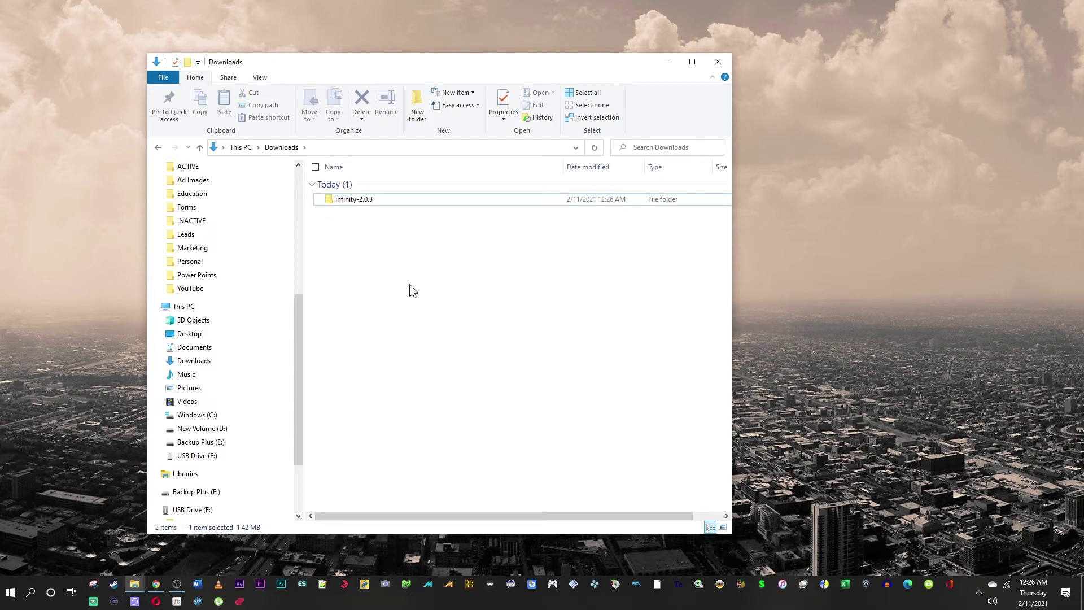
- Look into the pspgo folder of the extracted infinity-2.0.3 folder, and open its standard folder
double_click(384, 199)
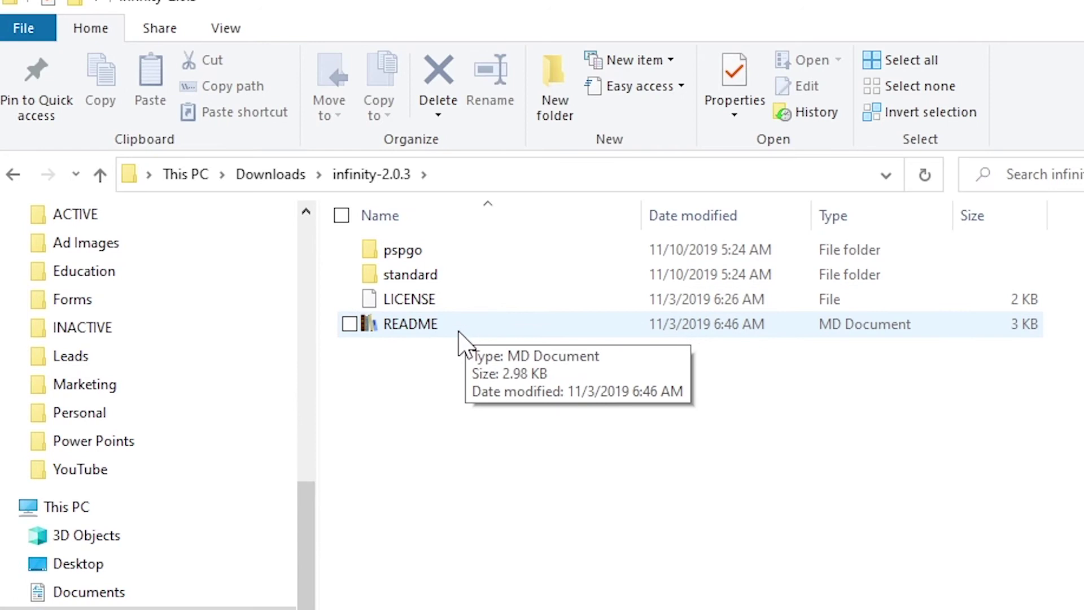
double_click(455, 263)
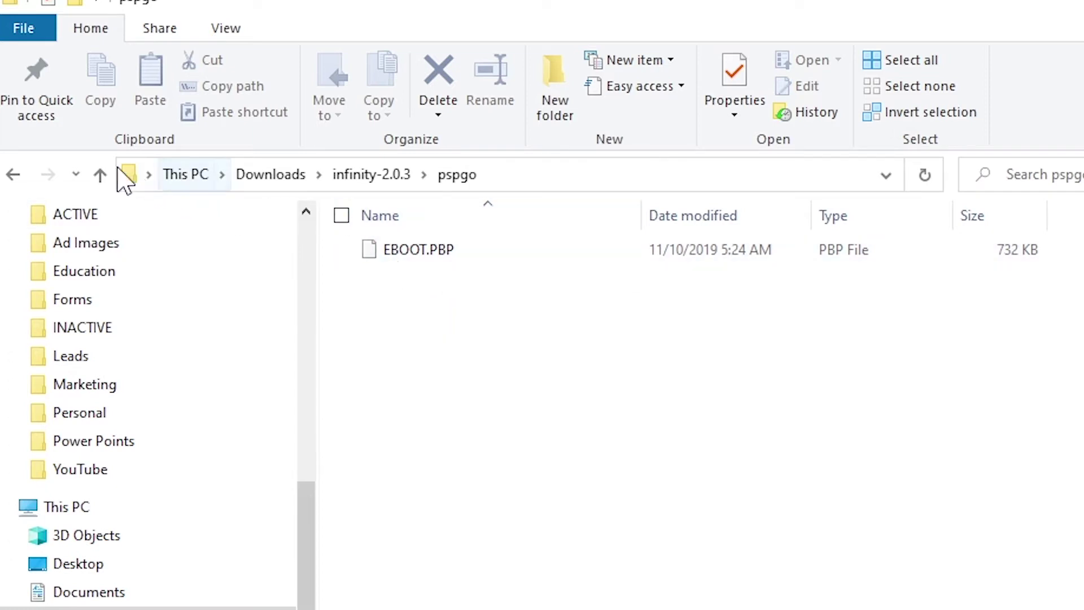
click(101, 175)
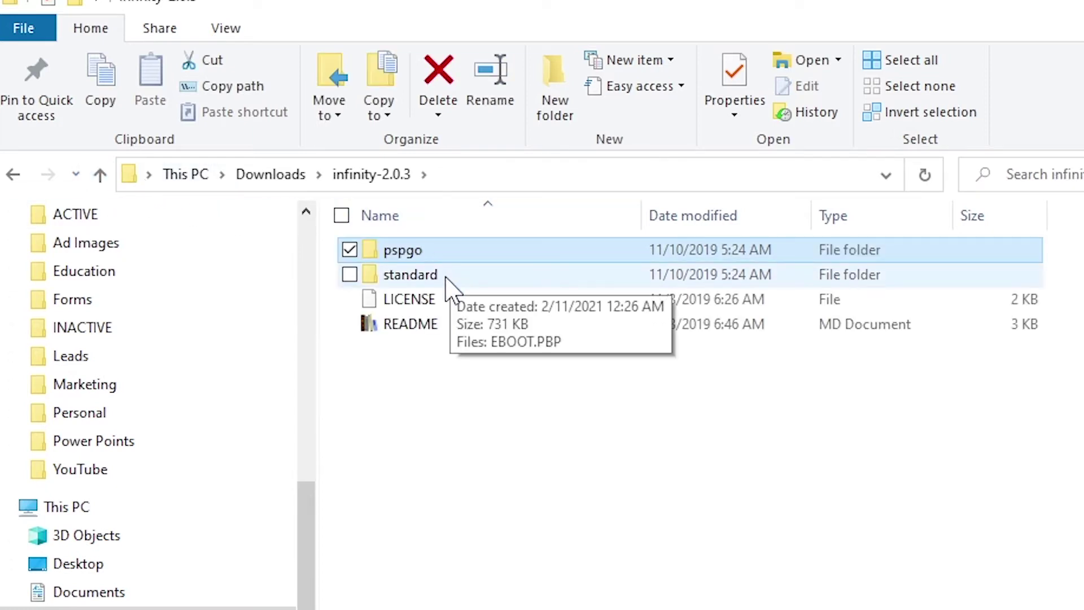
double_click(410, 275)
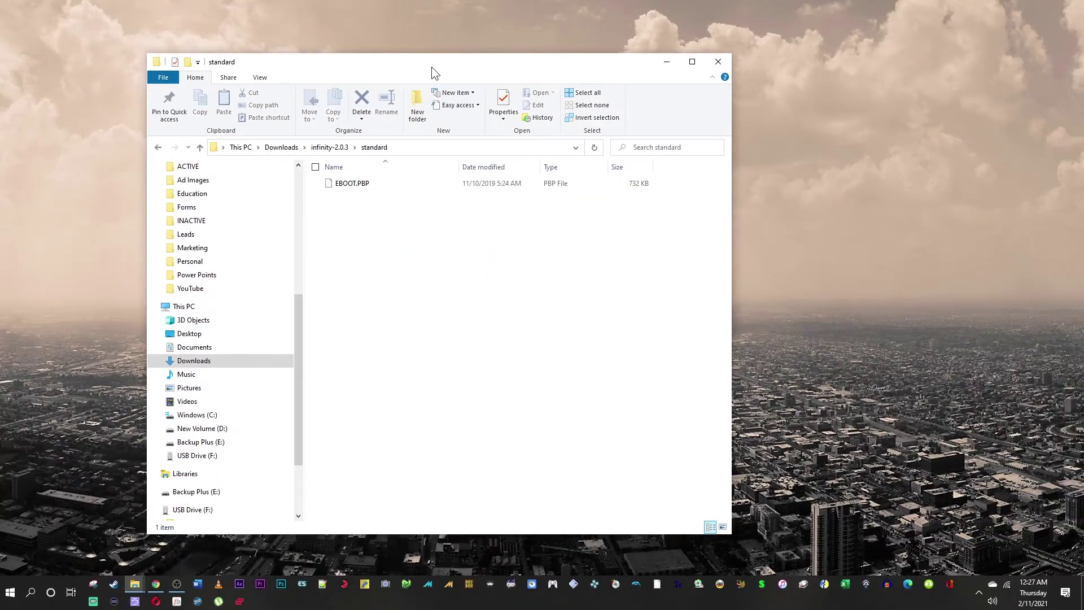
- Arrange the standard folder window and the USB Drive (F:) window side by side
drag(431, 66, 753, 34)
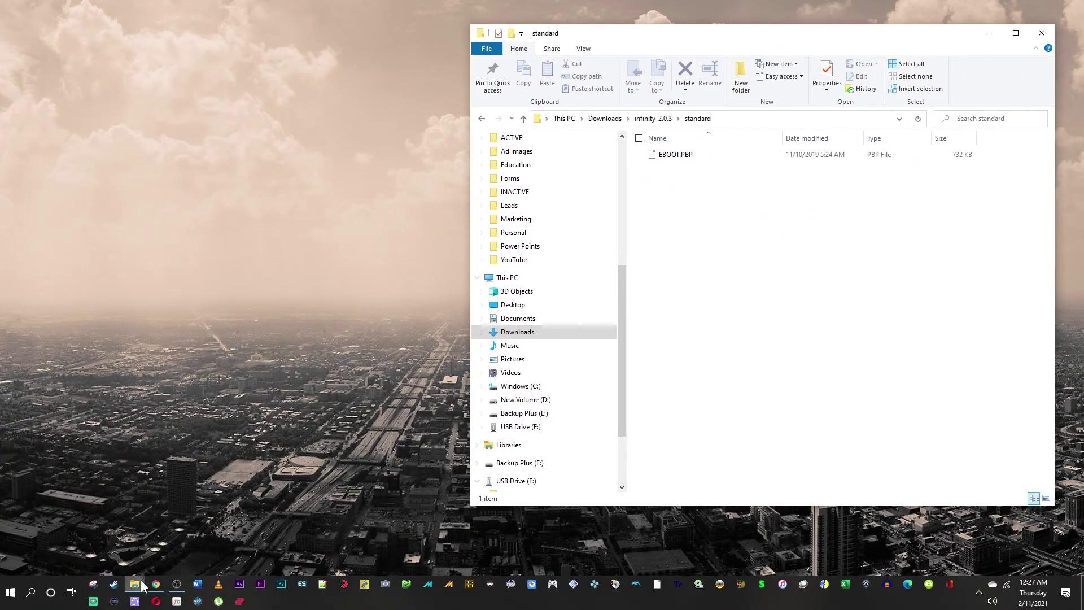
mouse_move(141, 586)
click(182, 541)
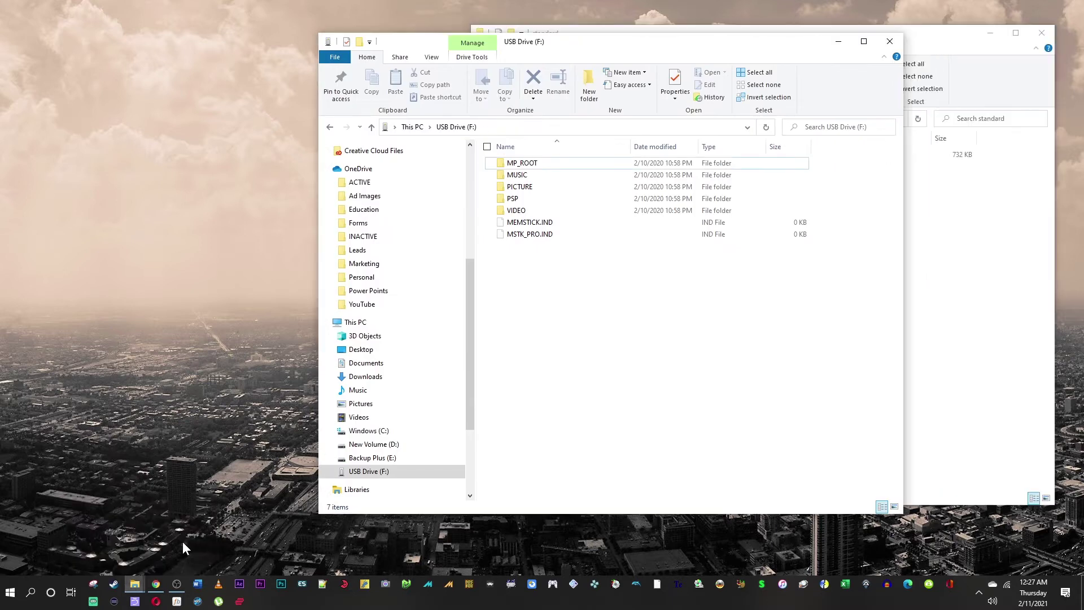
drag(938, 34, 1, 214)
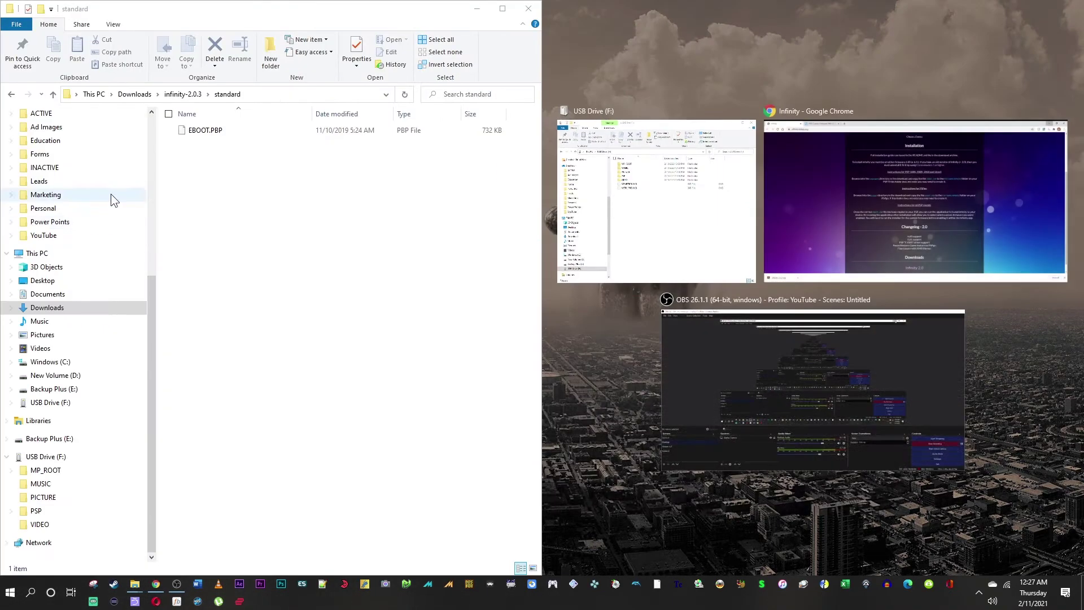
click(672, 215)
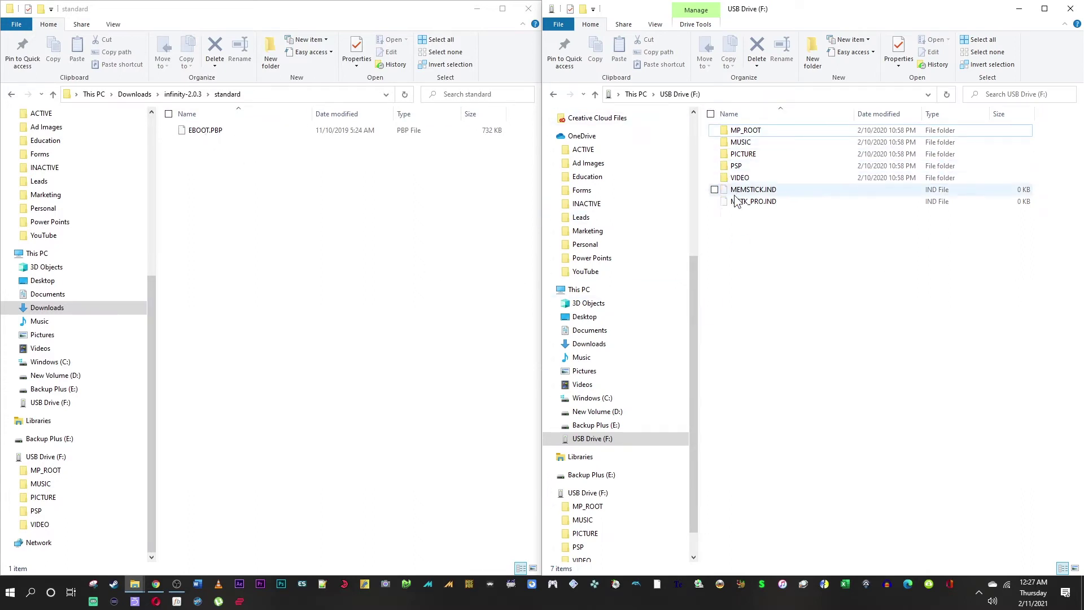
- Create a folder named UPDATE inside PSP/GAME on USB Drive (F:)
double_click(749, 164)
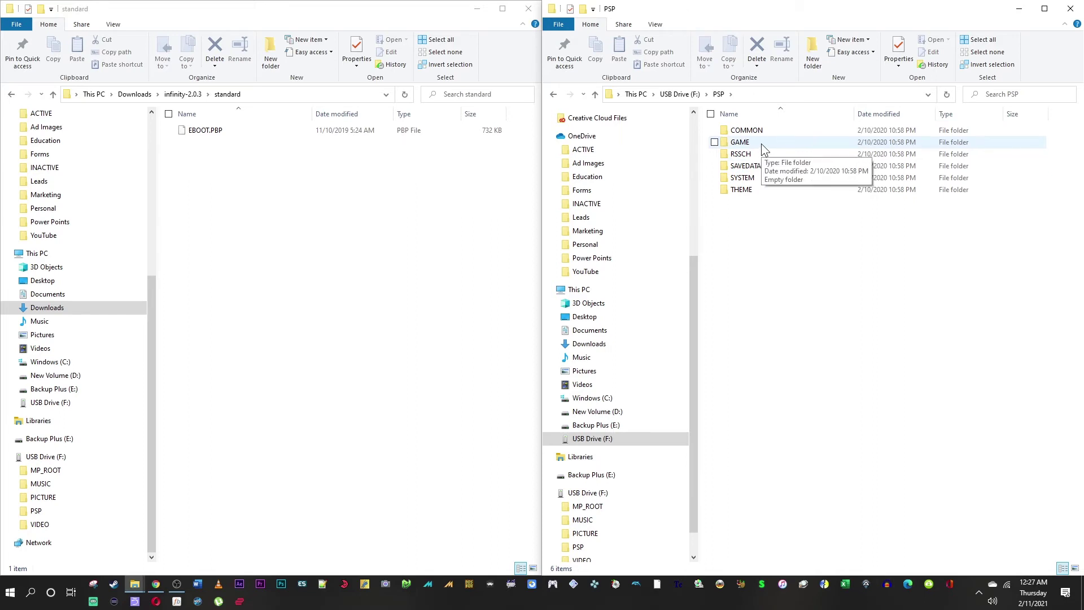
double_click(761, 143)
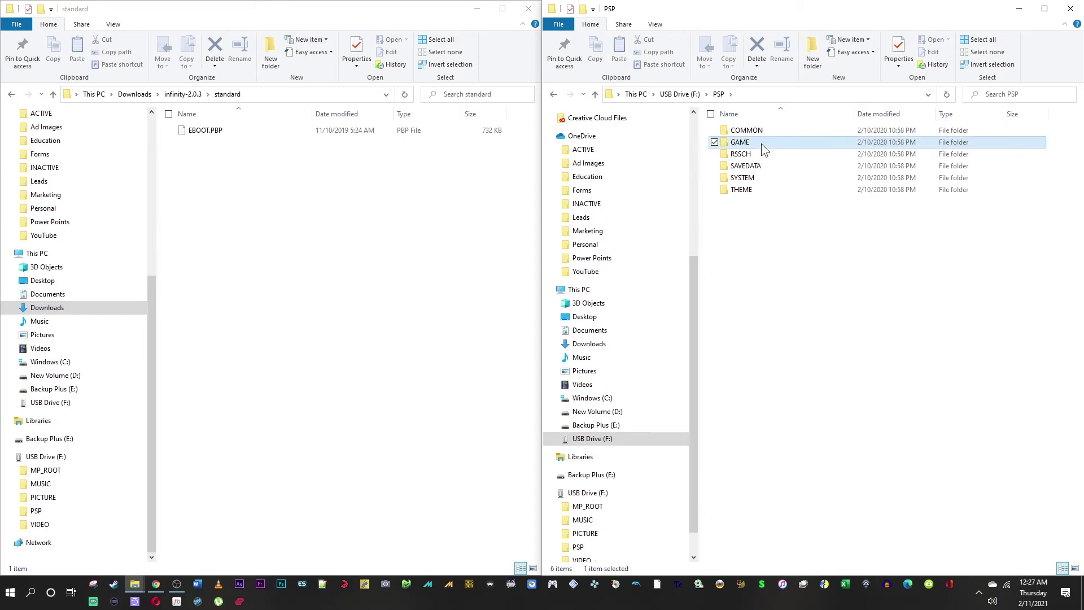
right_click(785, 199)
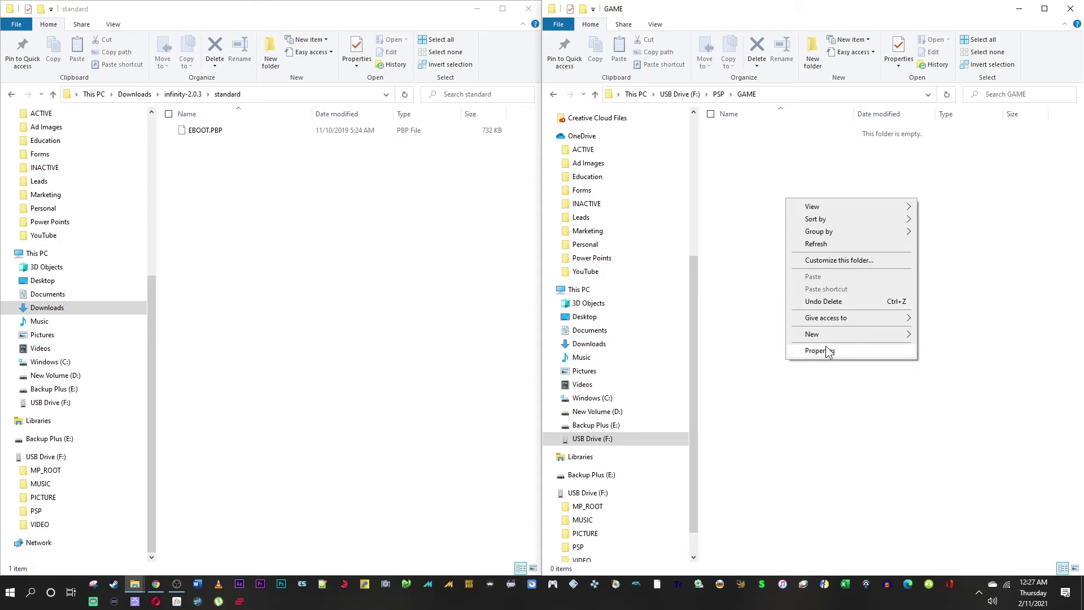
mouse_move(825, 338)
click(937, 337)
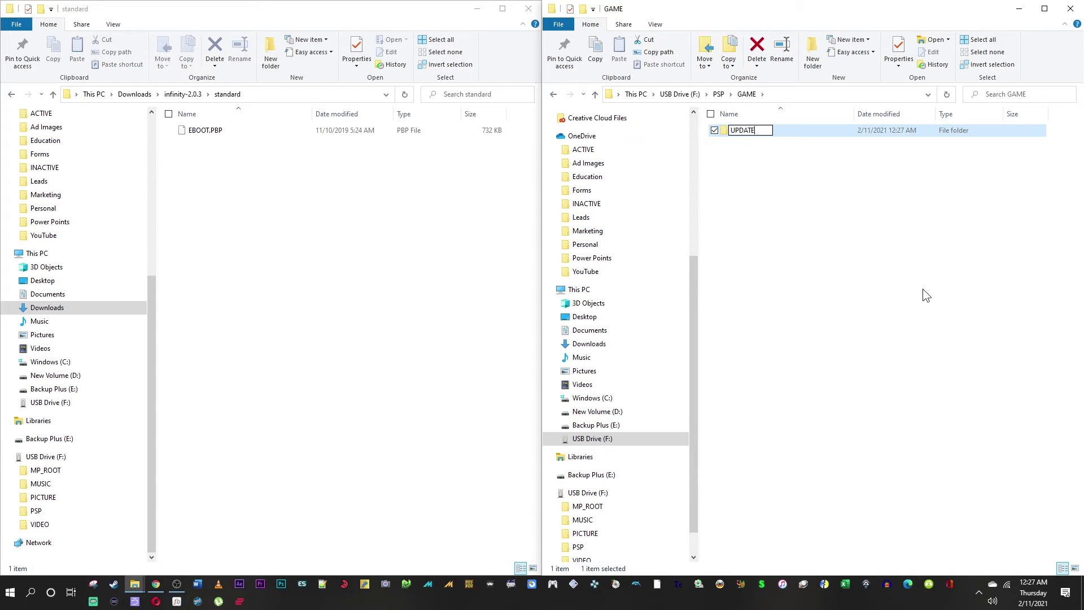
key(Return)
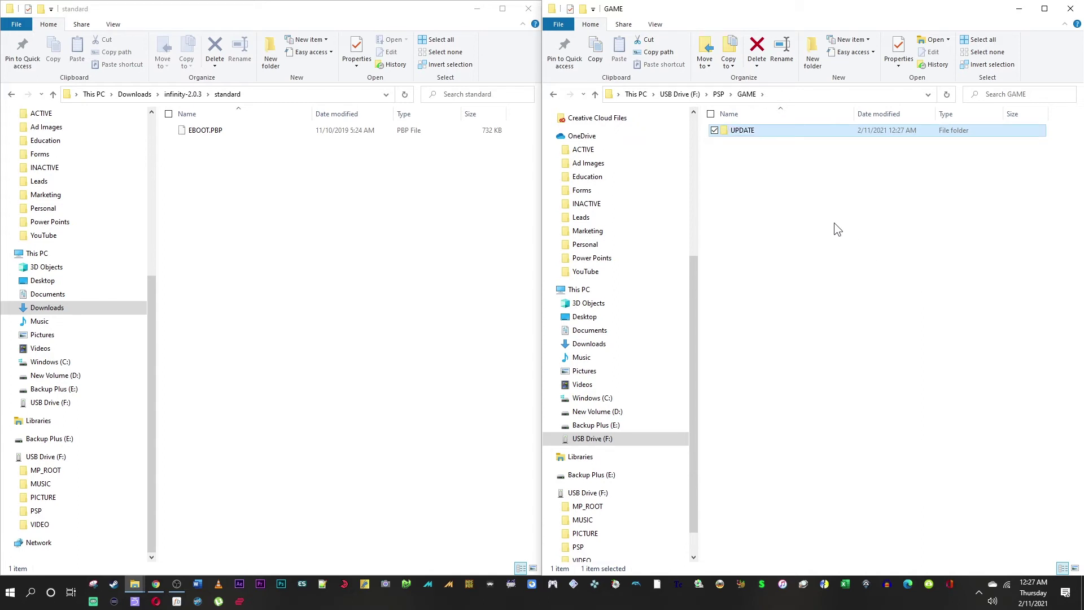
- Copy EBOOT.PBP from the standard folder into the UPDATE folder on the USB drive, and close the standard folder window
double_click(767, 130)
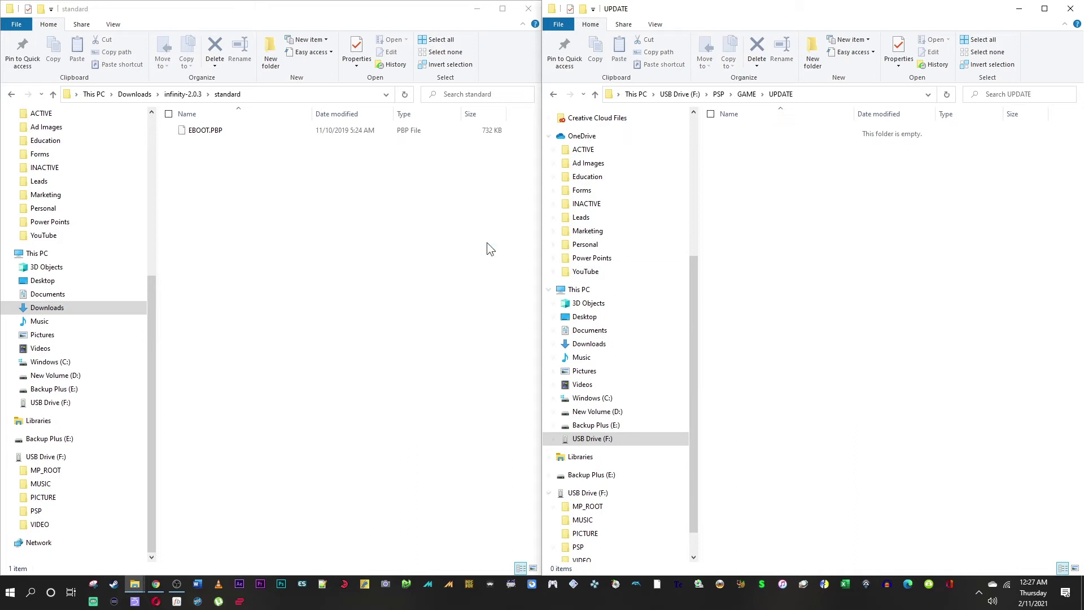
click(212, 132)
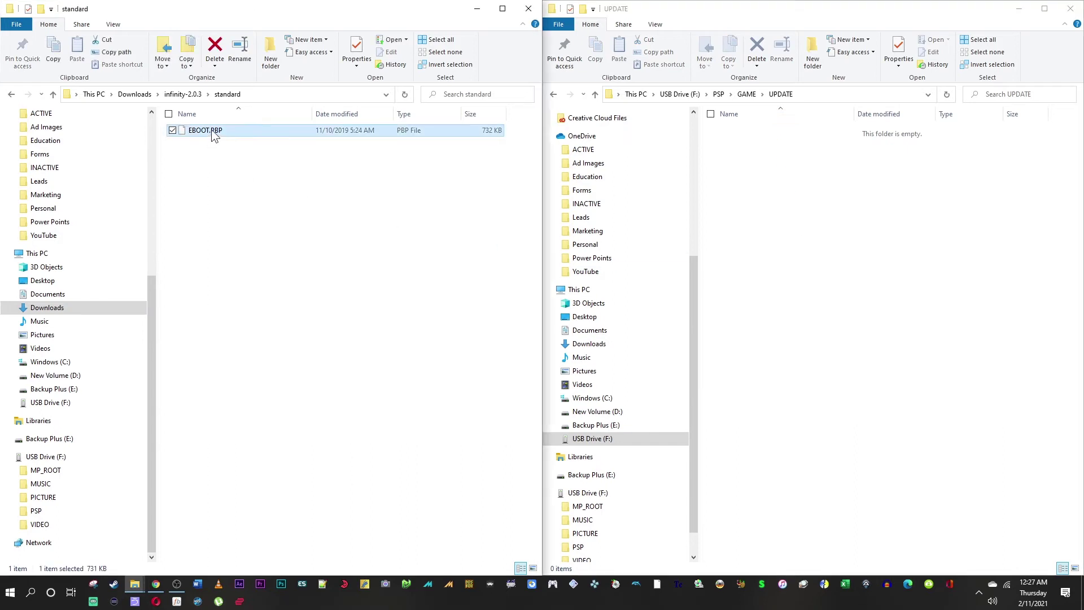
drag(211, 130, 766, 208)
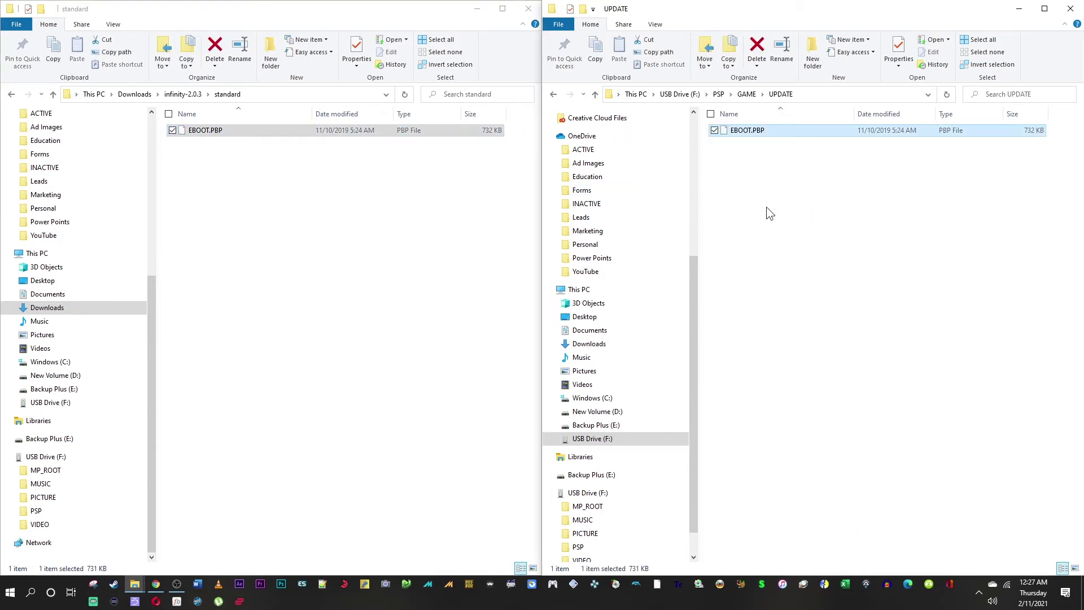
click(528, 9)
drag(967, 9, 692, 62)
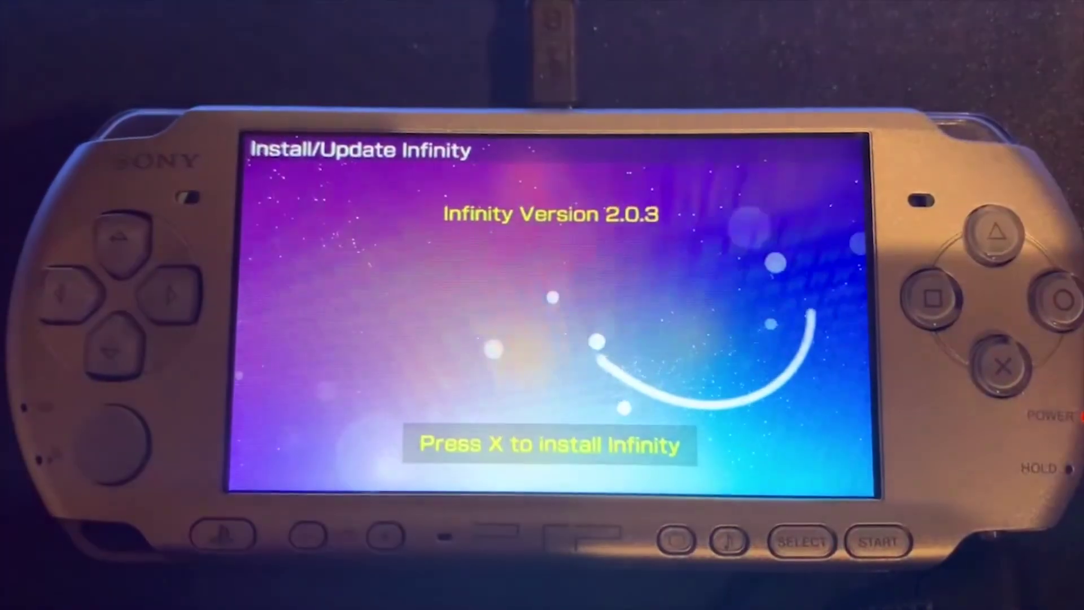
key(x)
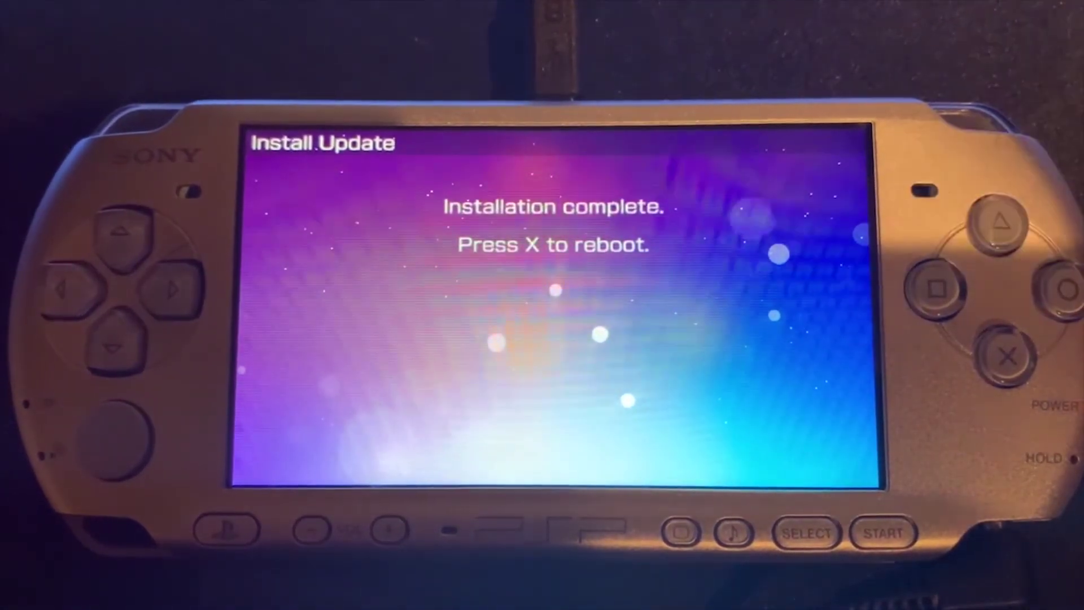
key(x)
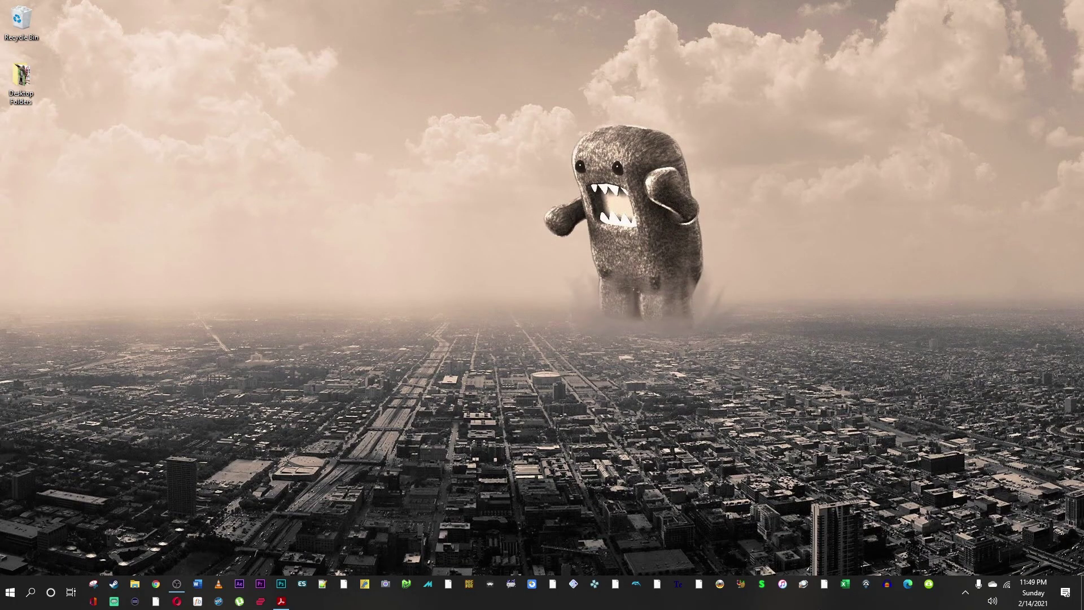
- Switch to the PSP Hacking & Modding Guide PDF in Acrobat and look through it up to the Semi-Permanent CFW 6.60 (PRO C-Fix 3) section
click(281, 600)
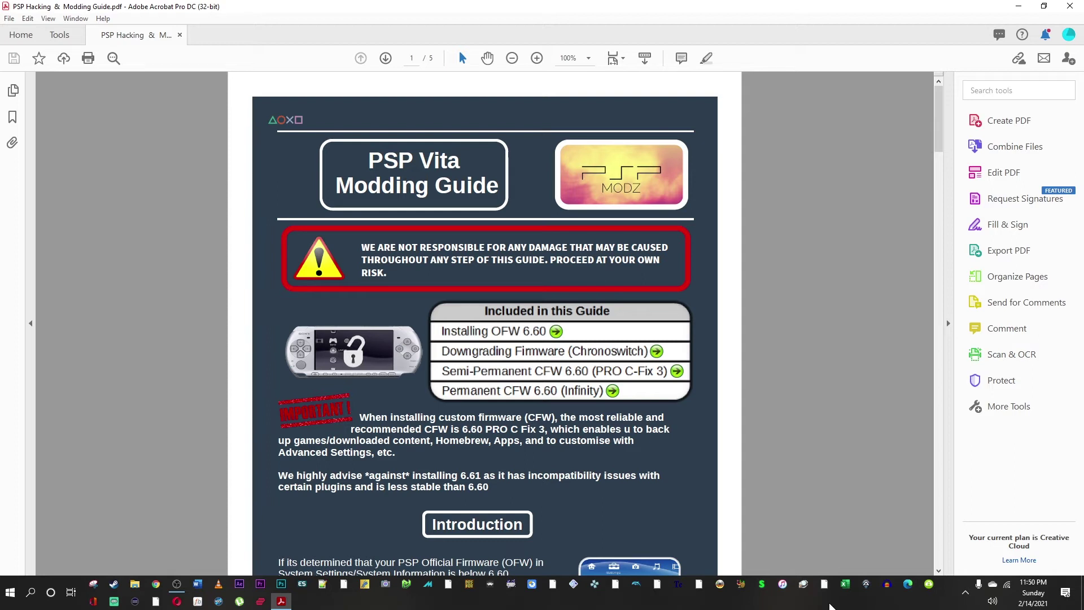
scroll(723, 373, down, 4)
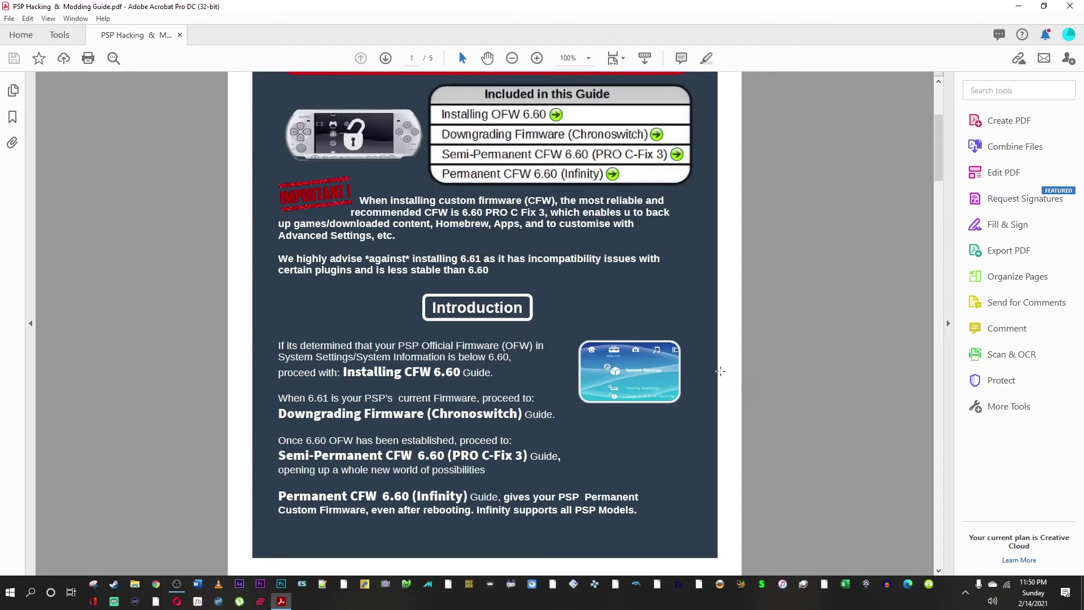
scroll(719, 371, down, 10)
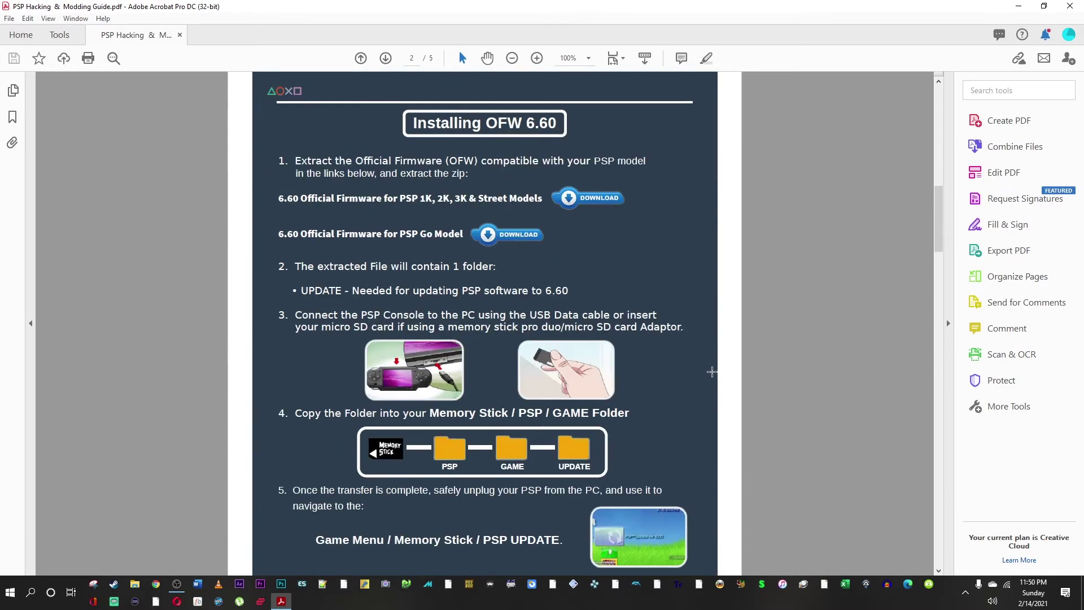
scroll(711, 371, down, 4)
scroll(703, 371, down, 5)
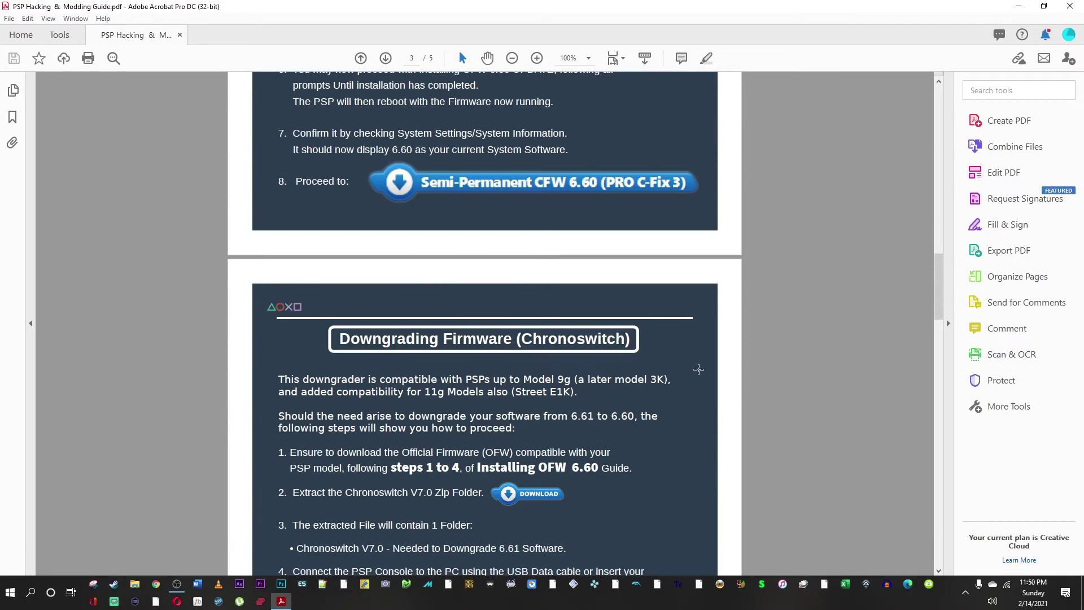
scroll(699, 369, down, 12)
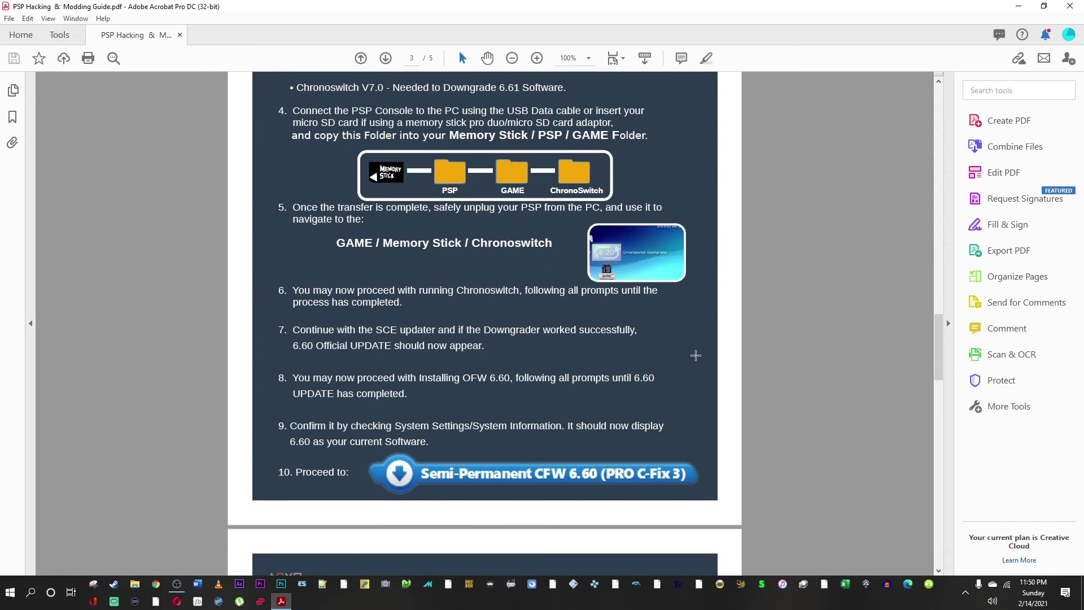
scroll(691, 355, down, 4)
scroll(686, 347, down, 2)
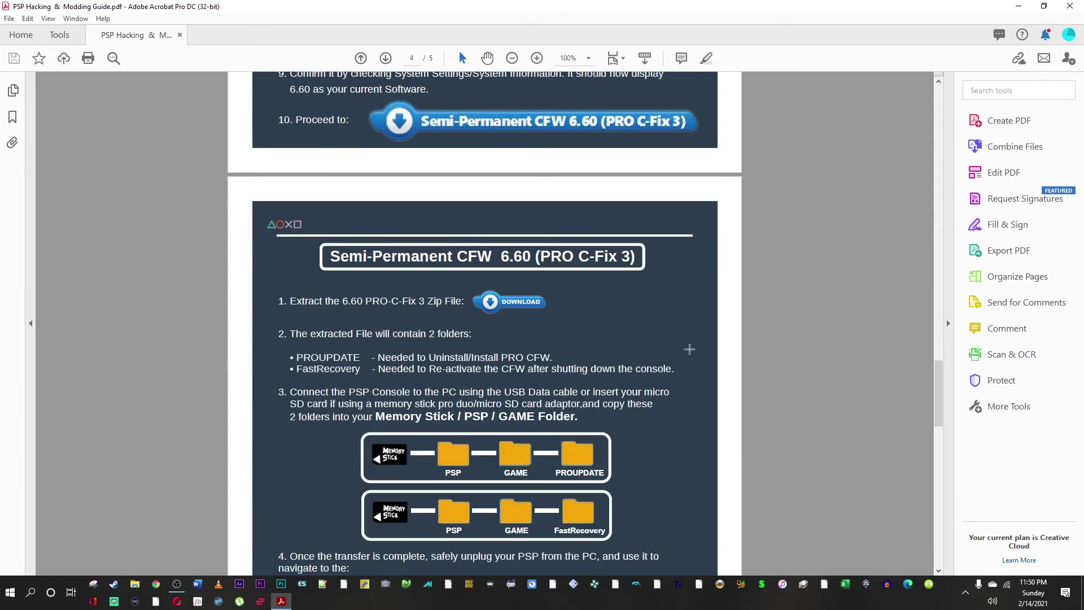
scroll(687, 347, down, 1)
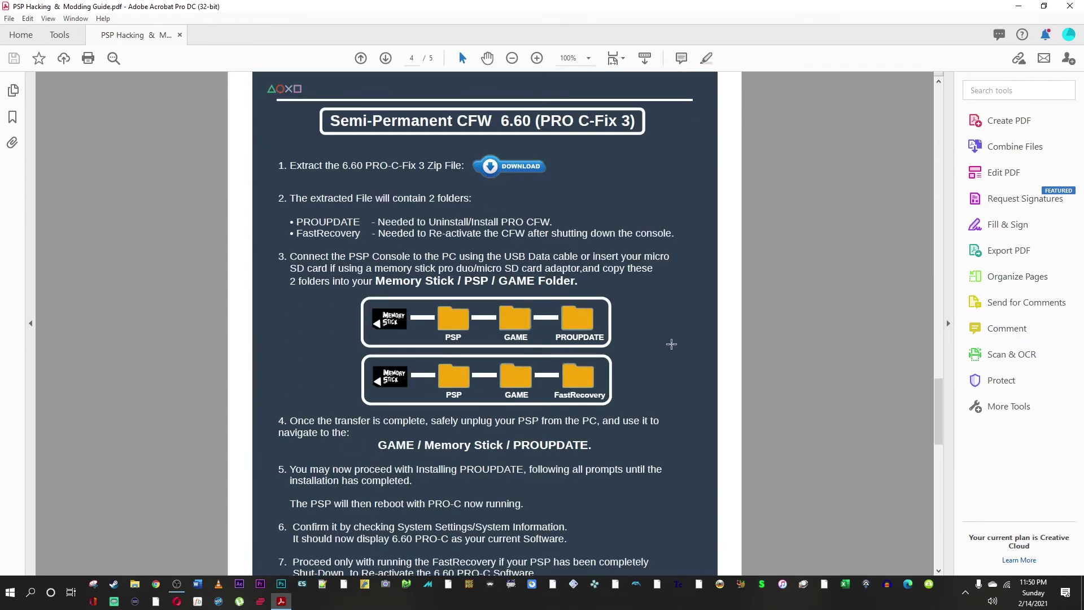
- Download 6.60 PRO-C-Fix3.zip from the guide's link into the Downloads folder, and minimize the browser and the guide
click(529, 168)
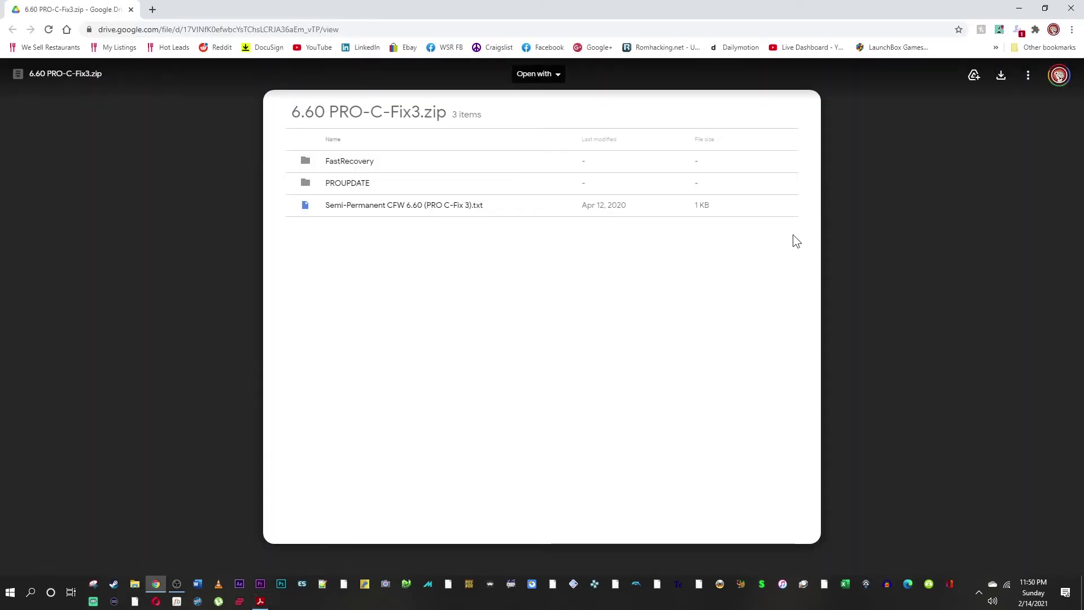
click(1000, 75)
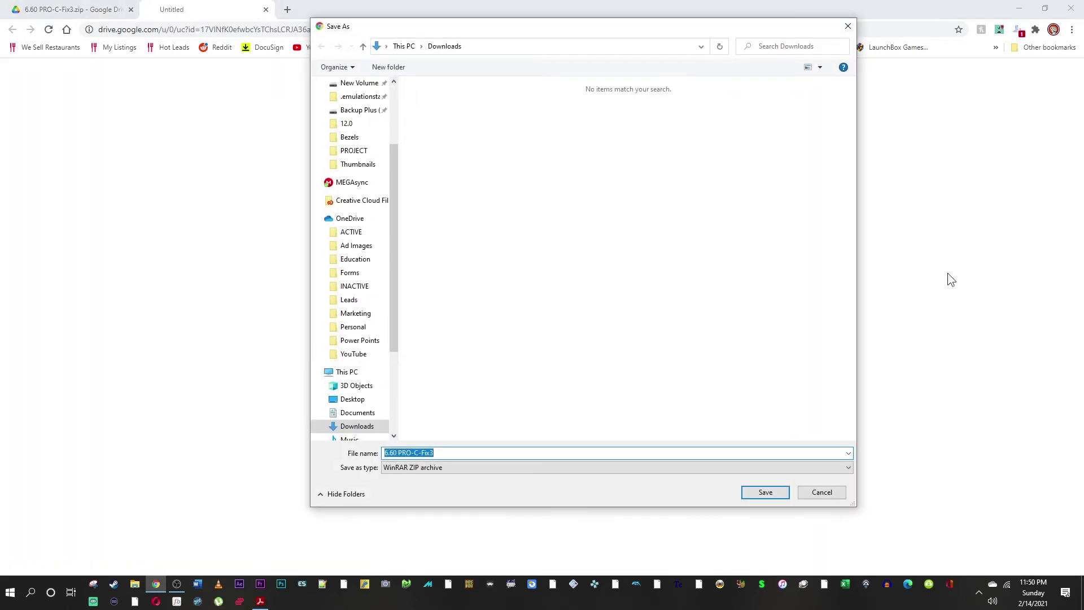
click(769, 493)
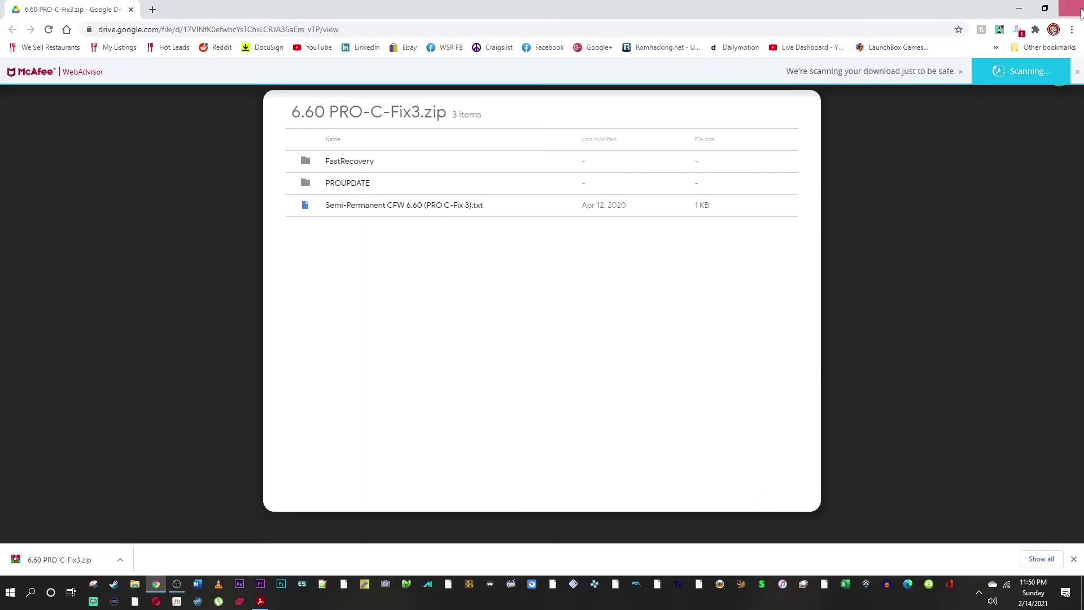
click(1019, 8)
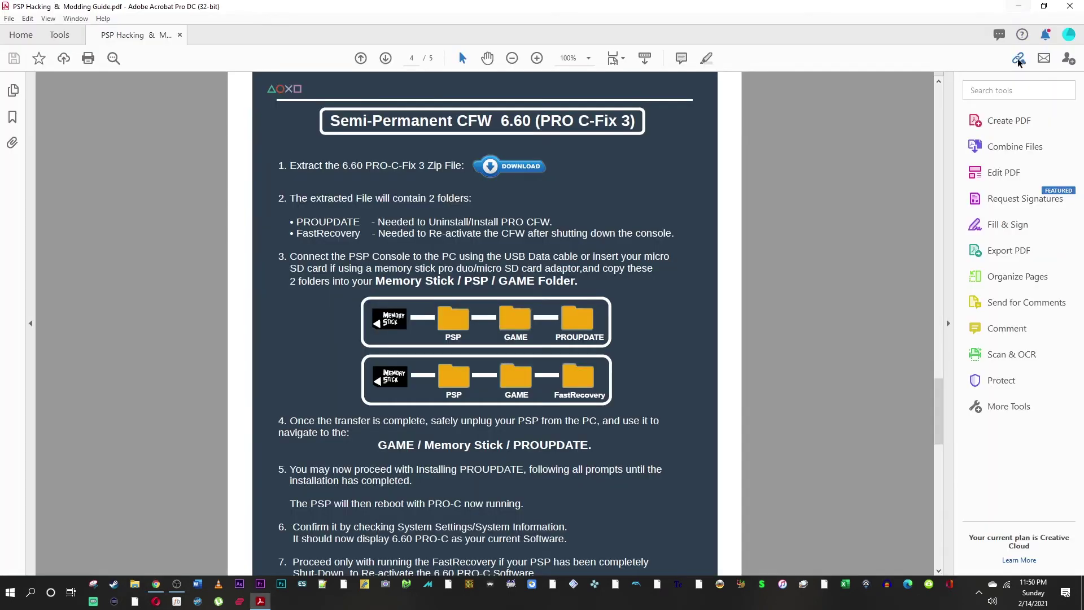
click(1022, 7)
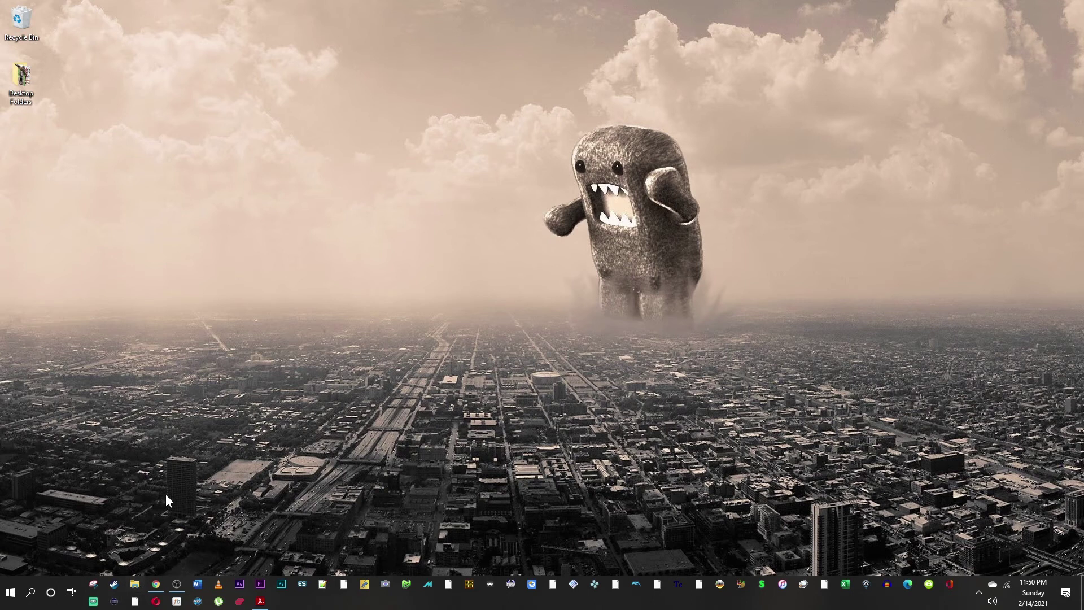
- Extract the 6.60 PRO-C-Fix3 archive directly into the Downloads folder, and delete the archive
key(super+e)
click(496, 107)
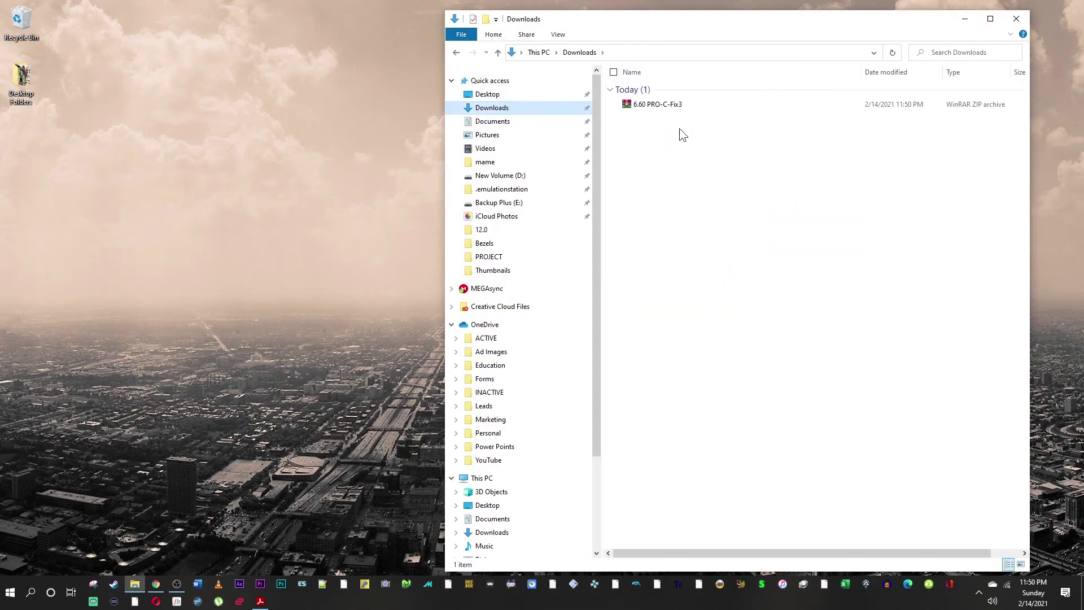
right_click(661, 103)
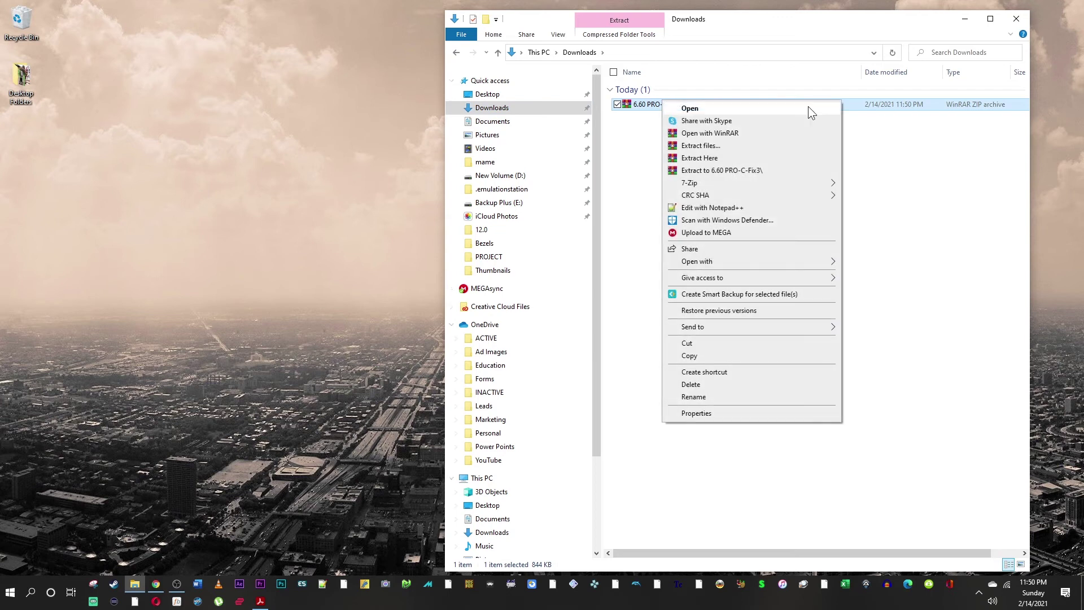
click(719, 157)
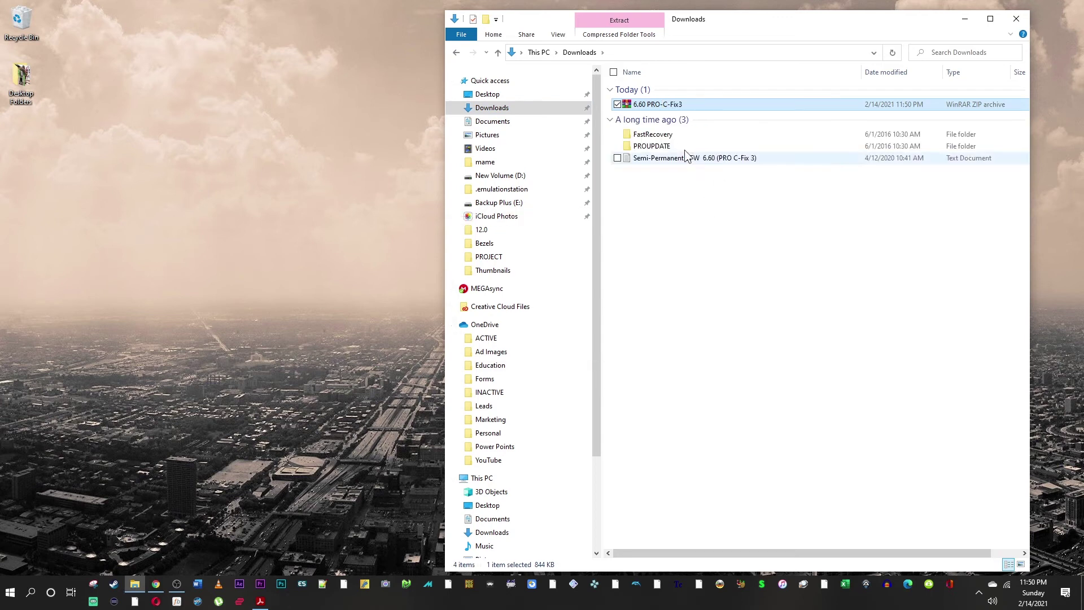
key(Delete)
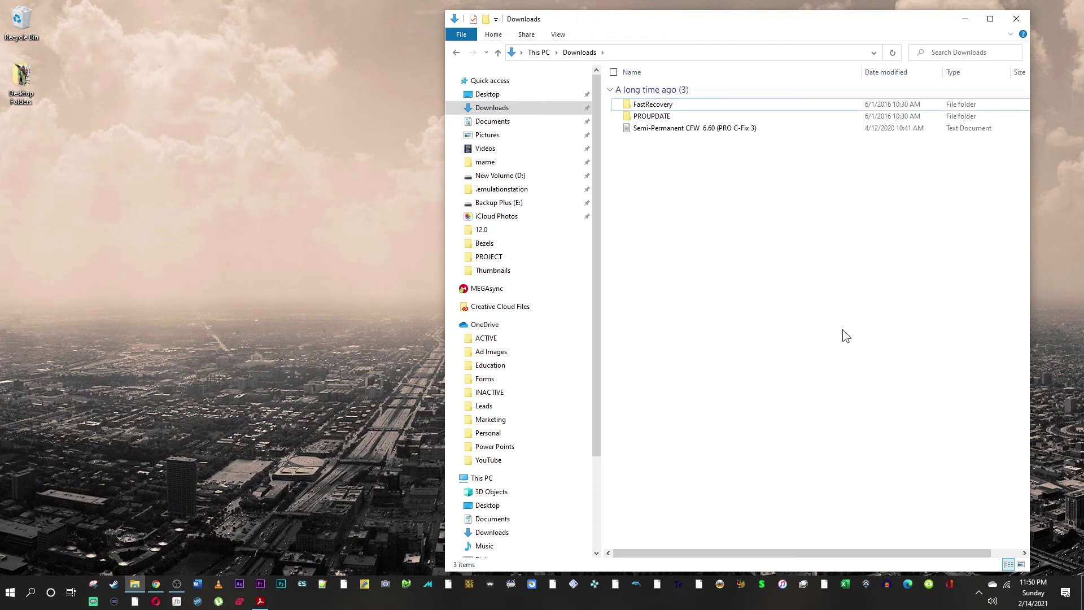
- Open USB Drive (F:) in a second File Explorer window and arrange it side by side with the Downloads window
click(676, 116)
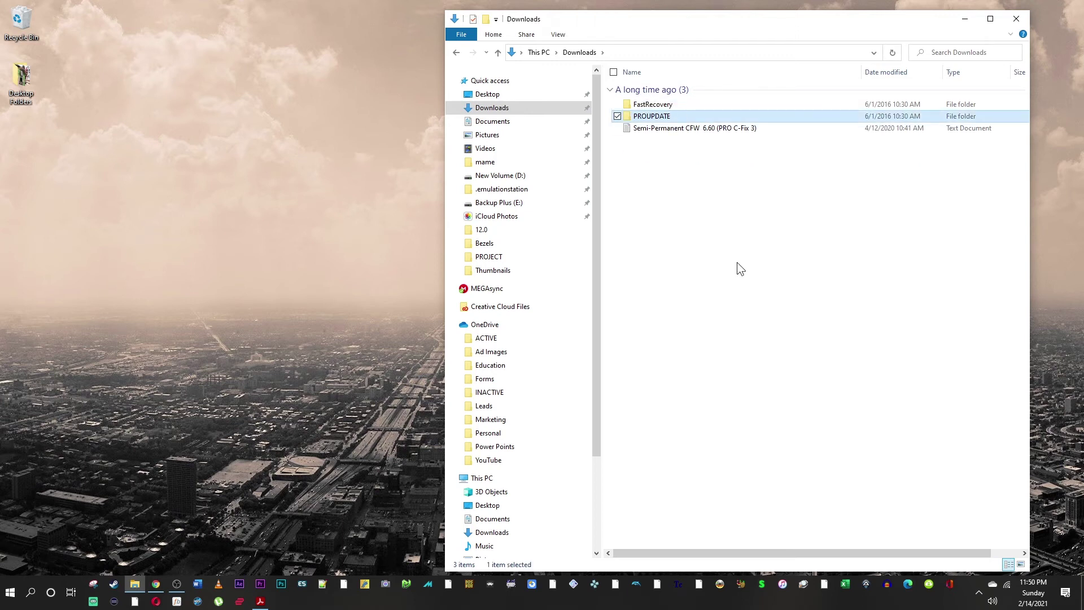
drag(713, 21, 753, 21)
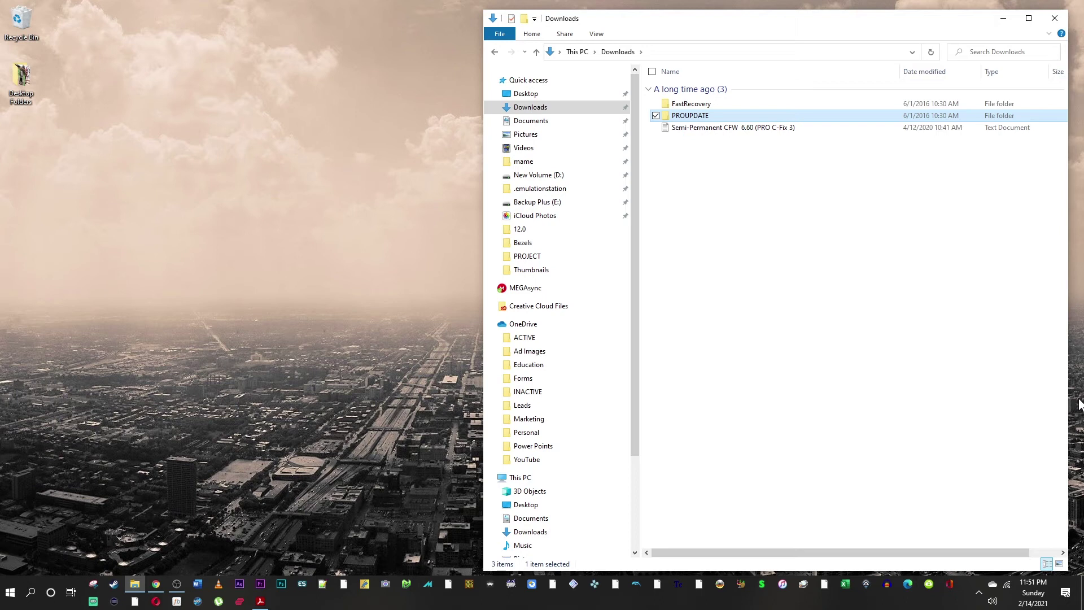
key(ctrl+n)
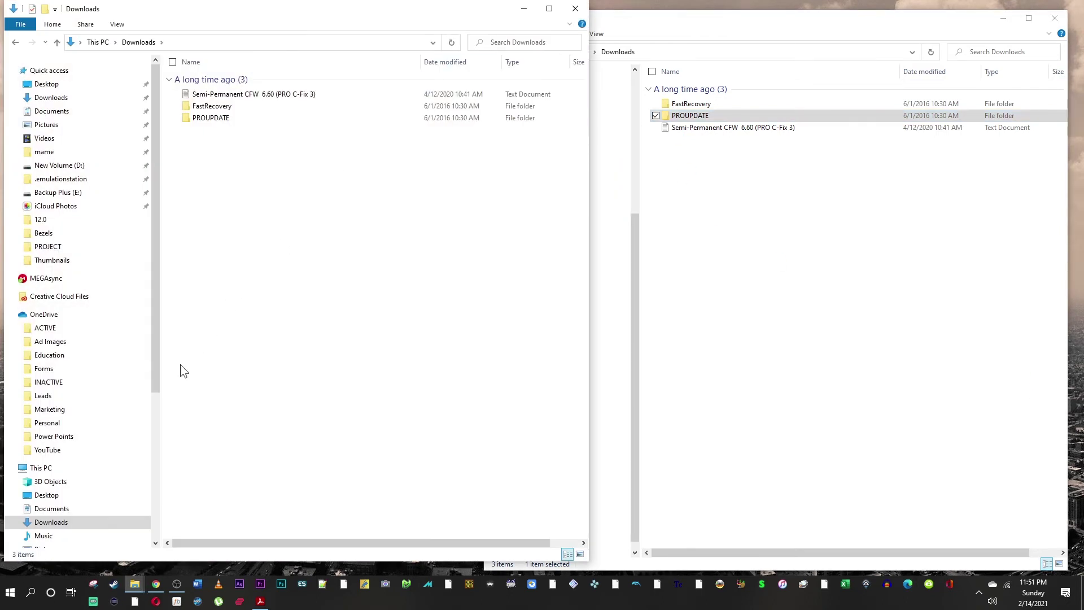
scroll(129, 405, down, 3)
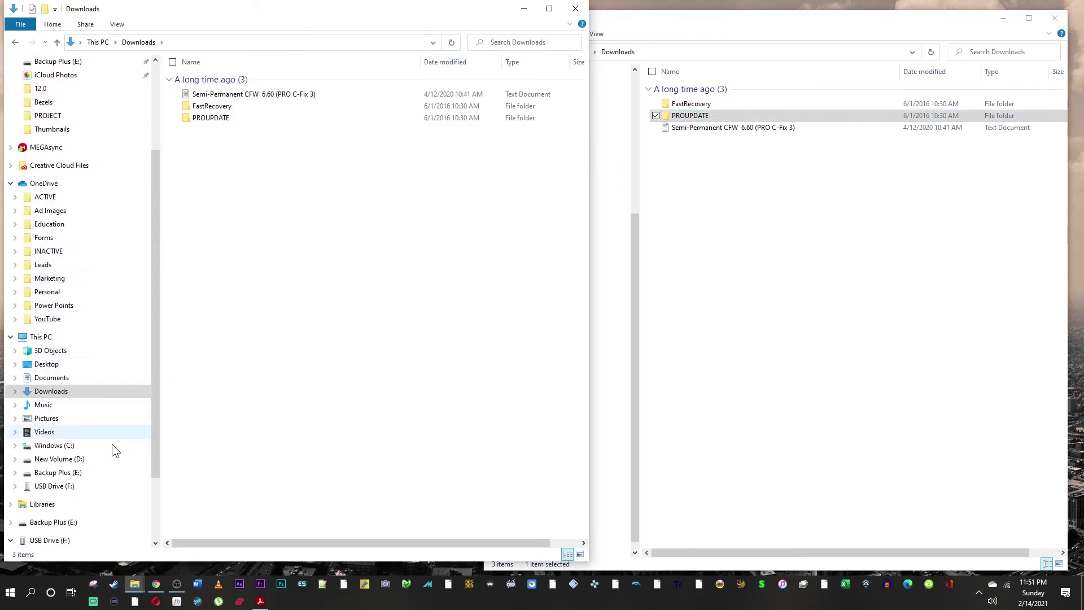
click(80, 485)
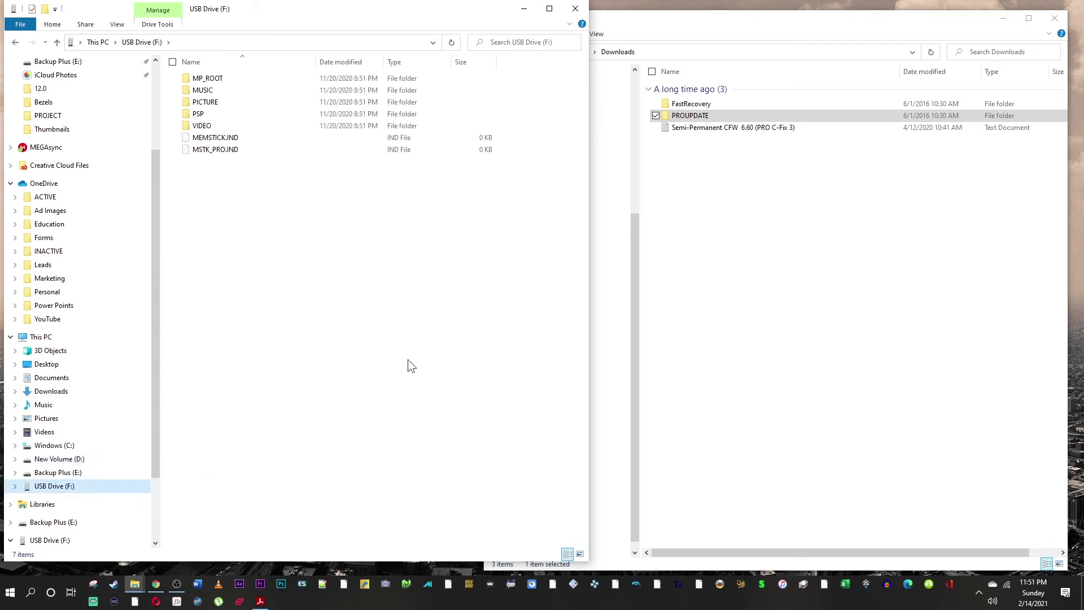
key(super+Right)
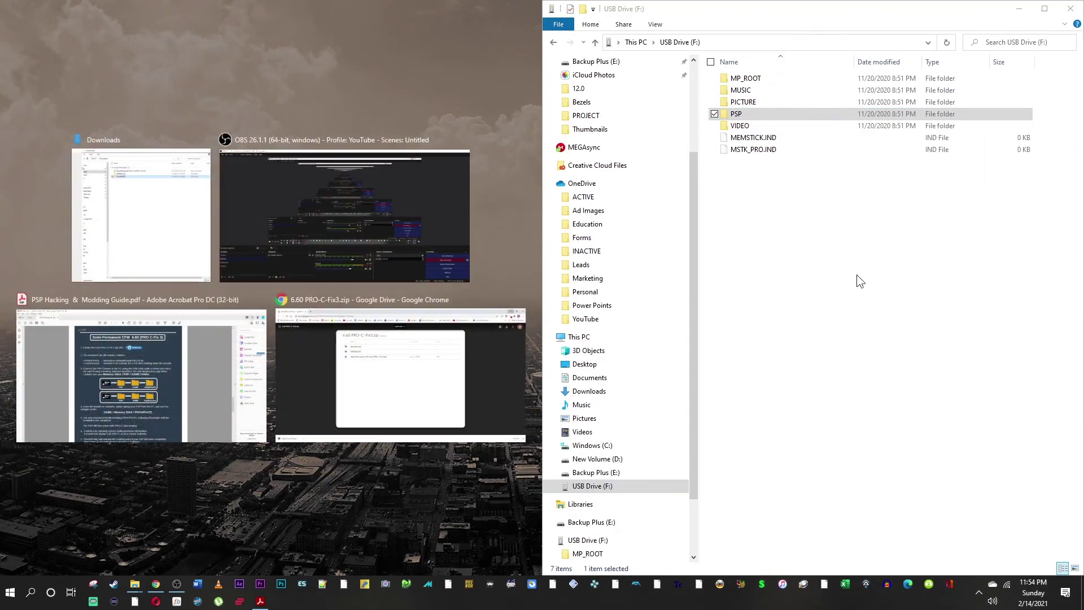
click(164, 247)
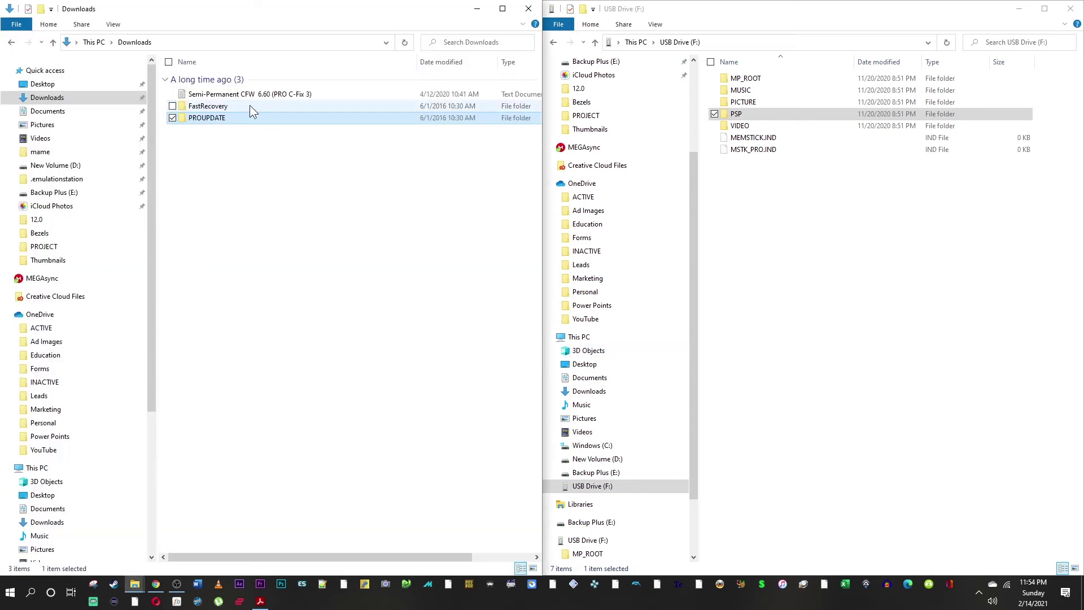
- Copy the PROUPDATE folder from Downloads into PSP/GAME on USB Drive (F:), leaving only the GAME window open on the desktop
double_click(760, 113)
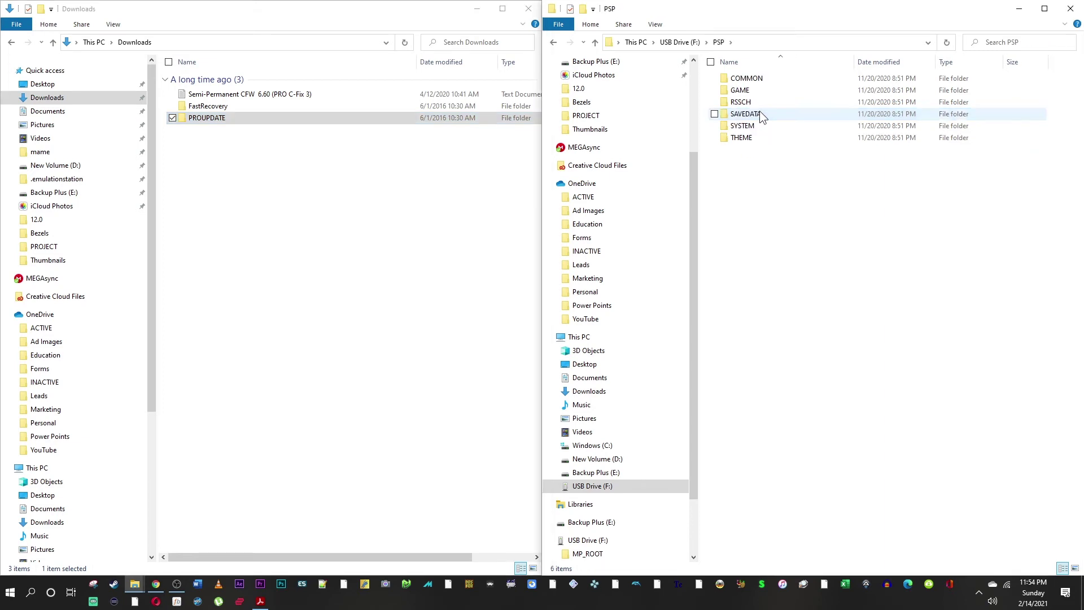
double_click(757, 92)
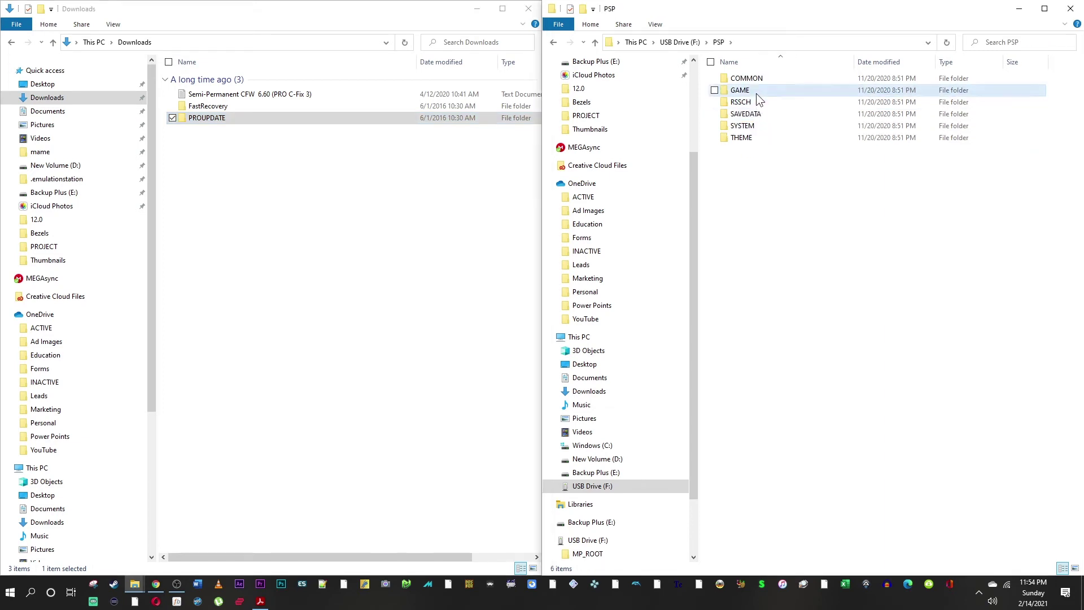
click(252, 117)
click(821, 185)
key(ctrl+v)
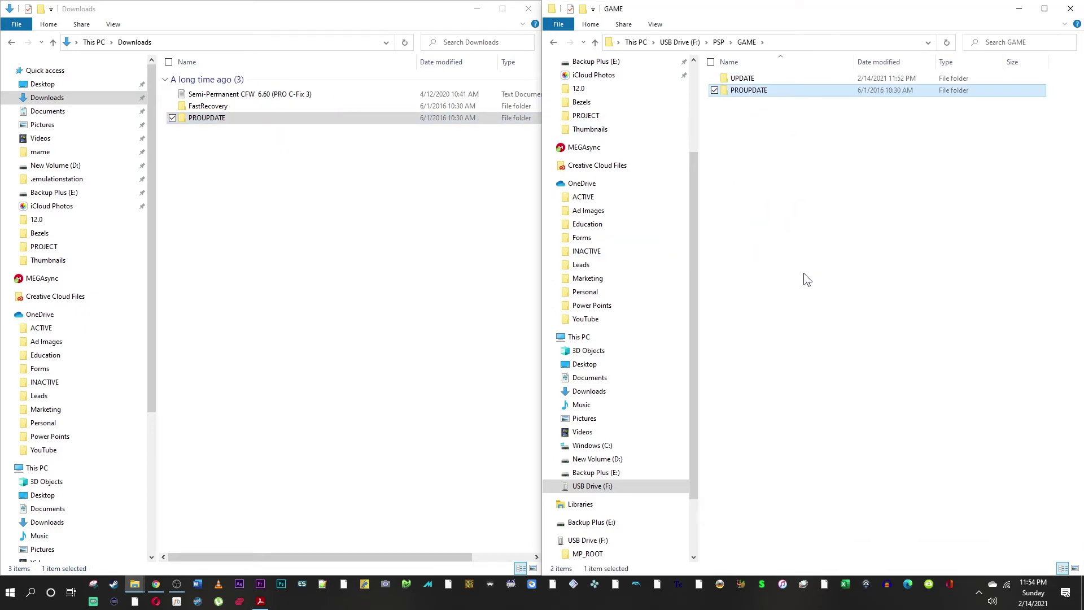
click(485, 11)
drag(932, 9, 677, 41)
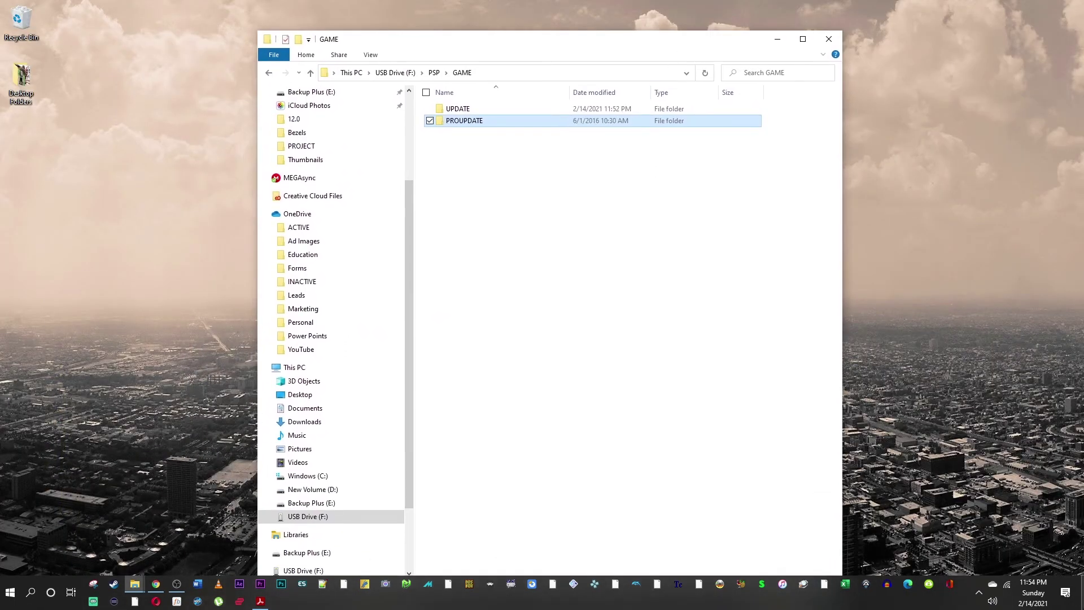